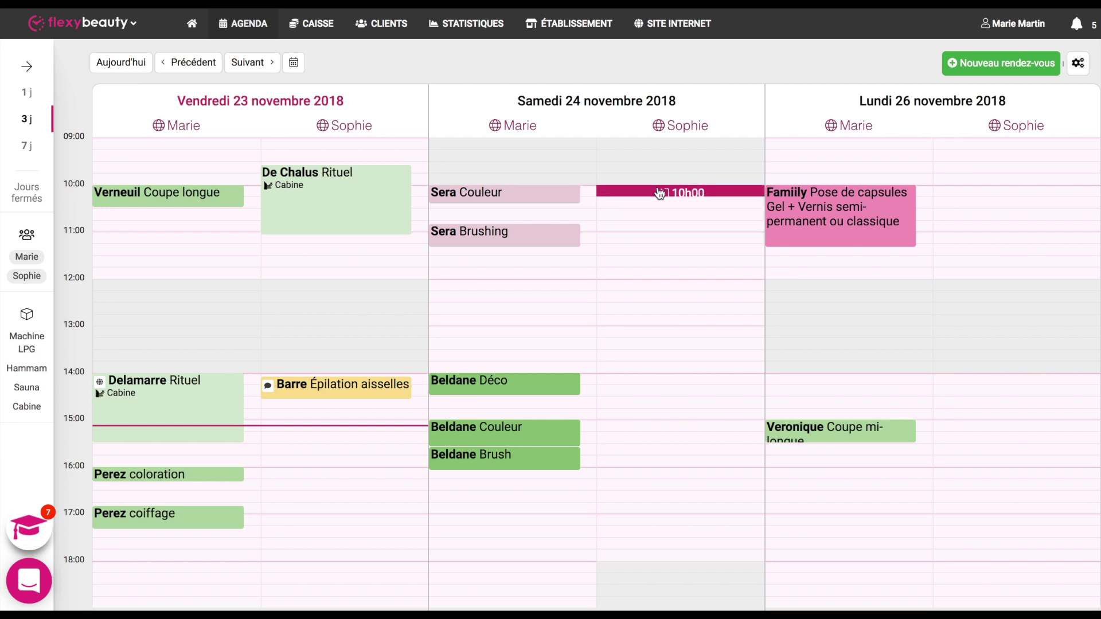
Step: Book the existing client for Épilation aisselles at 10h00 on Saturday 24 November in Sophie's column and save
left_click(659, 194)
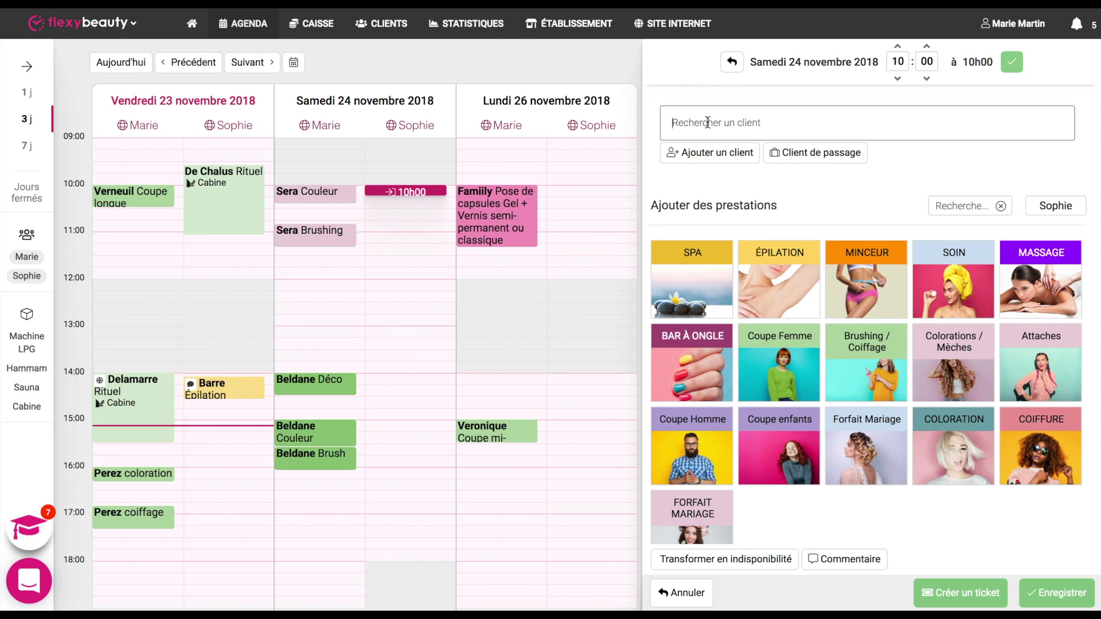
type("Va")
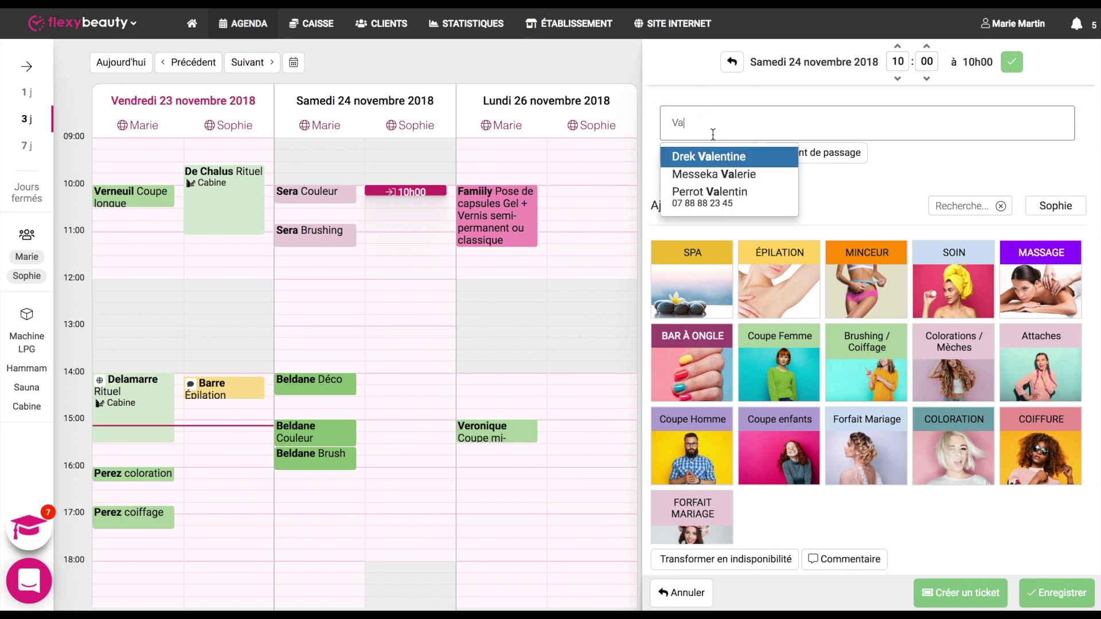
left_click(716, 161)
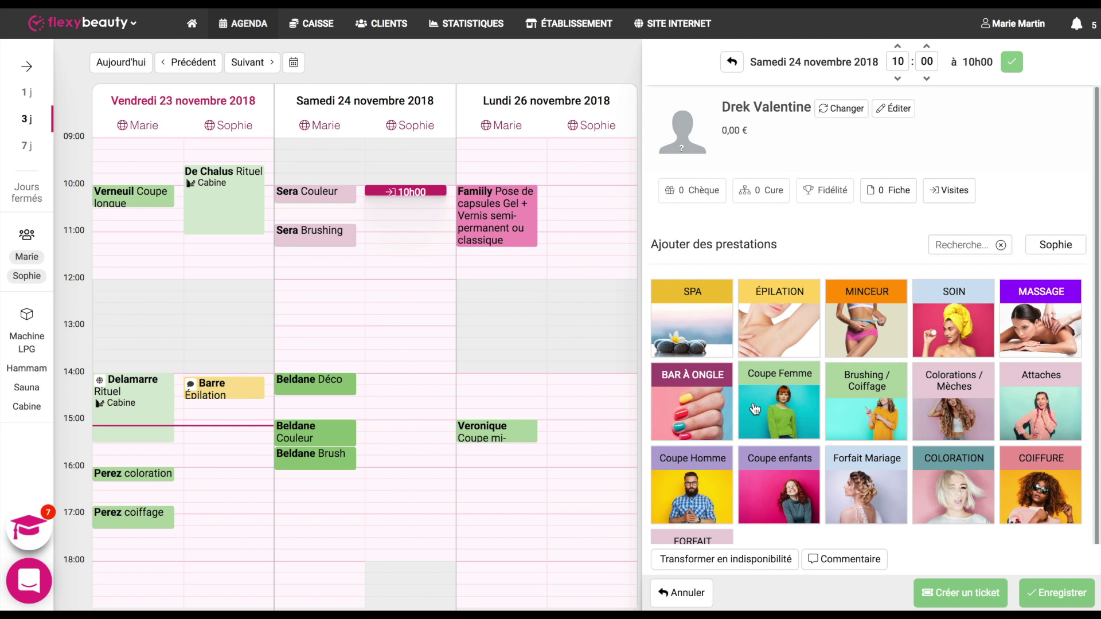
left_click(774, 334)
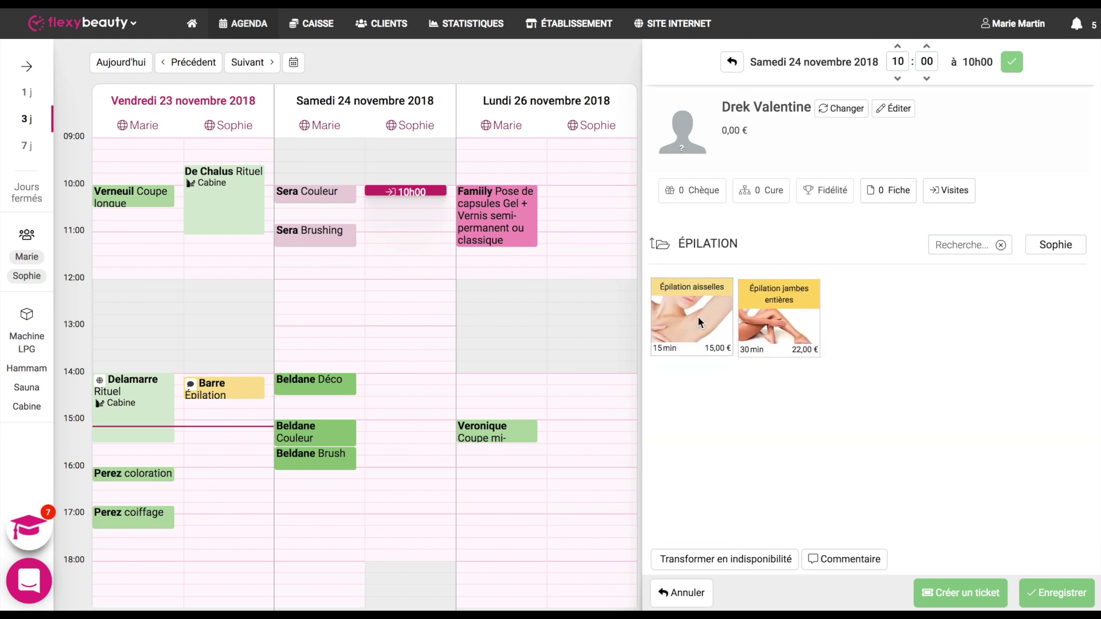
left_click(697, 317)
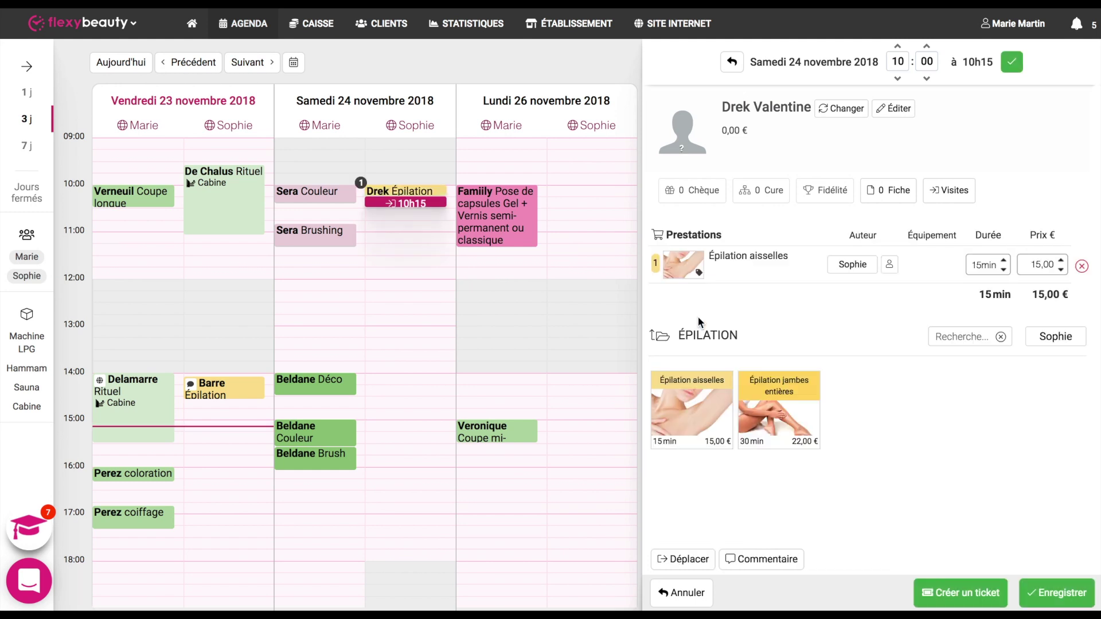
left_click(1047, 596)
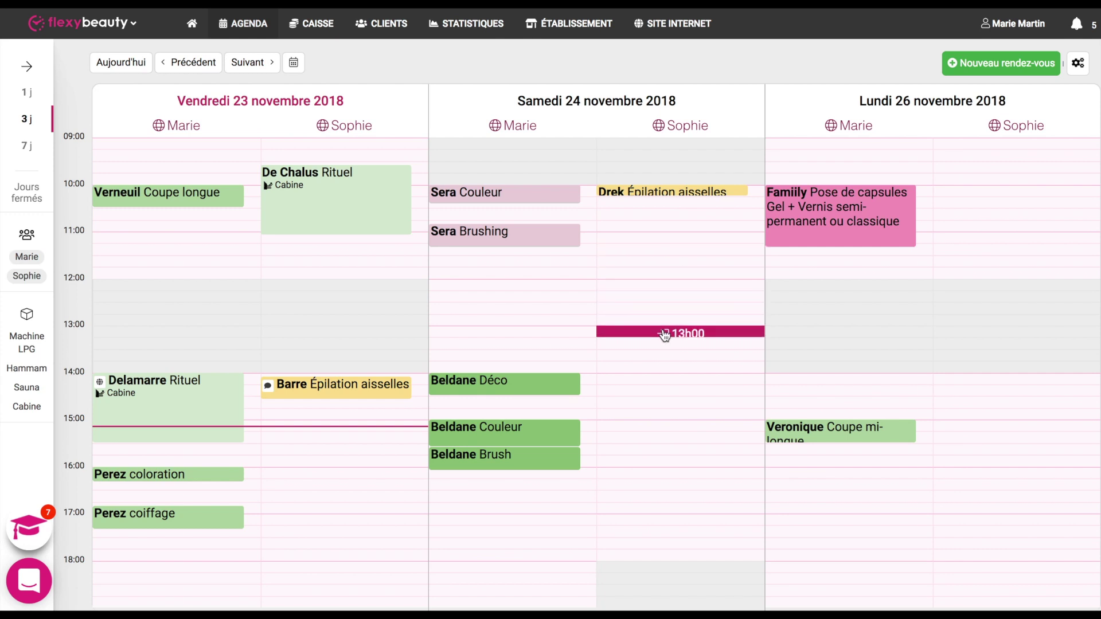
Step: Start a Saturday 13h00 booking and create a new client with their surname and first name
left_click(664, 333)
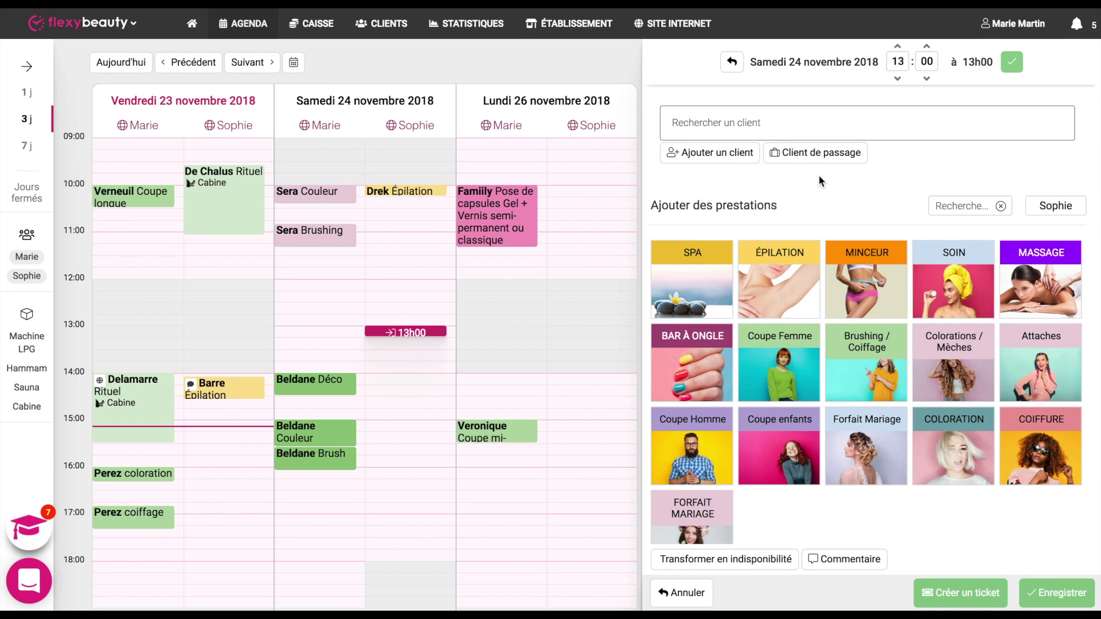
left_click(813, 160)
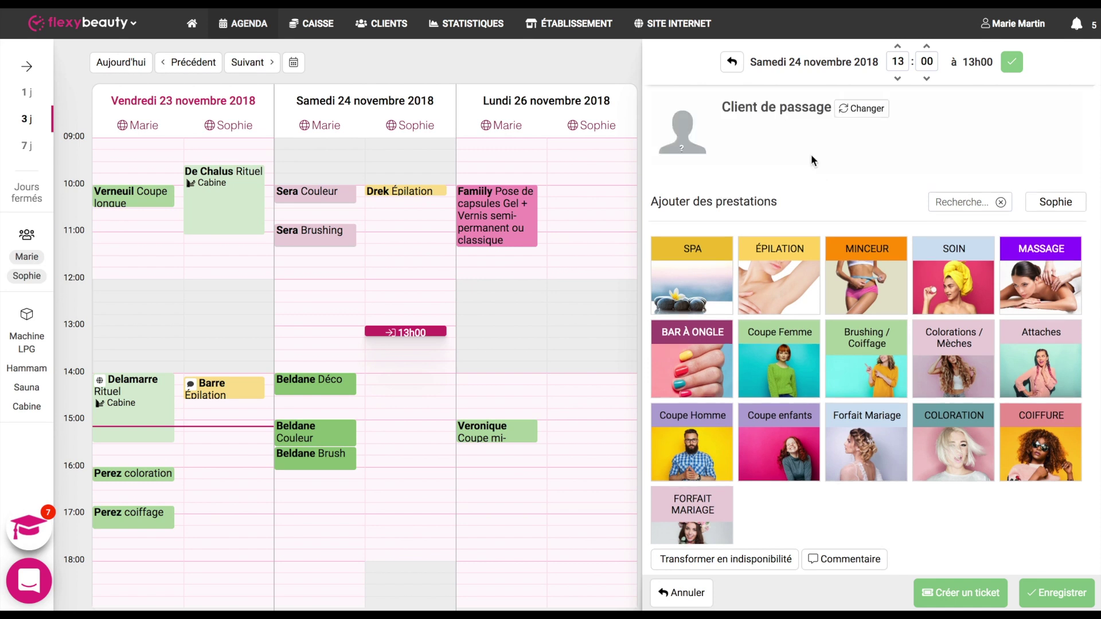
left_click(861, 108)
left_click(712, 153)
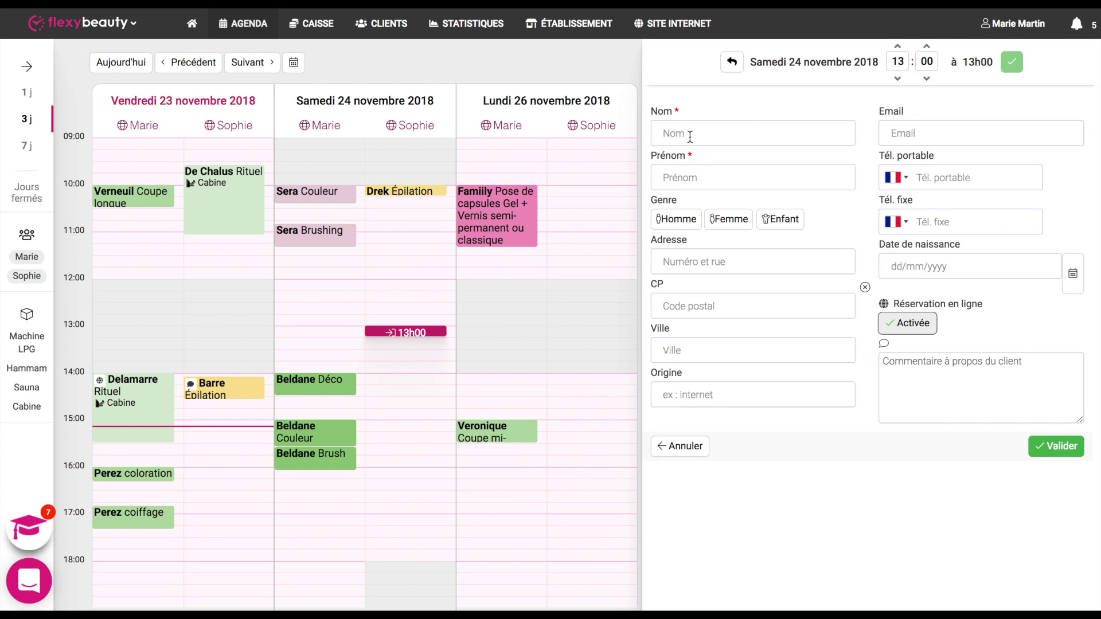
left_click(689, 136)
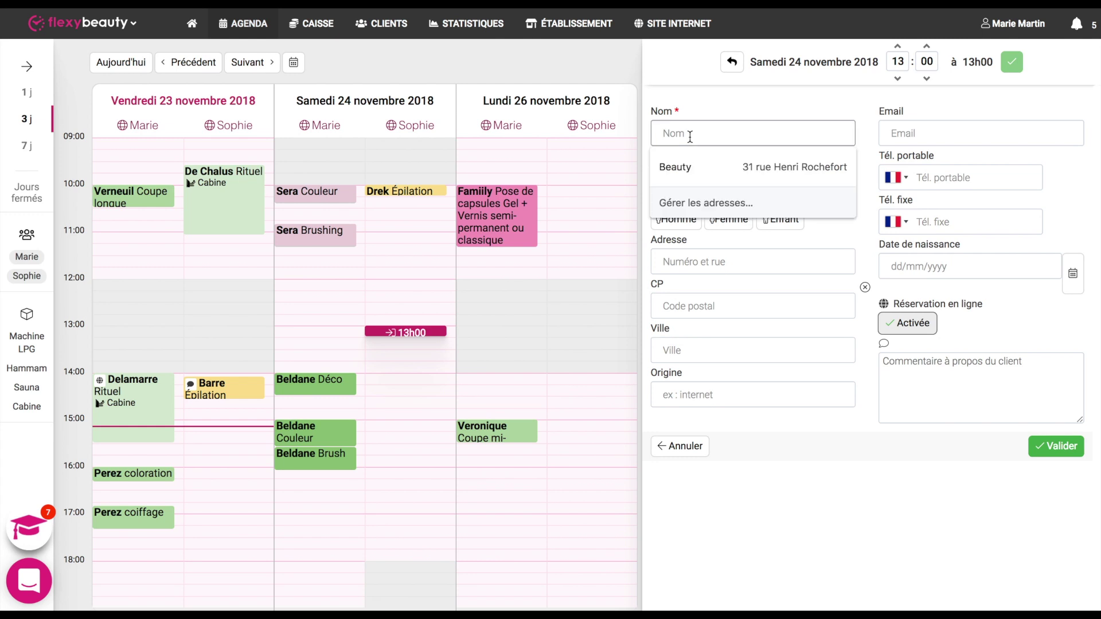
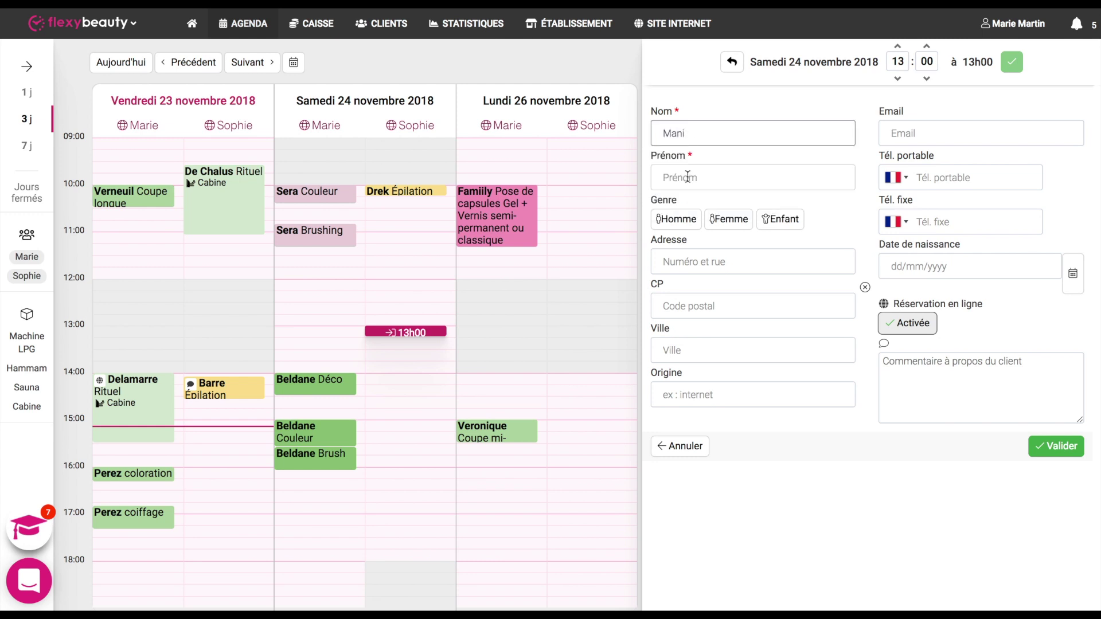
left_click(688, 178)
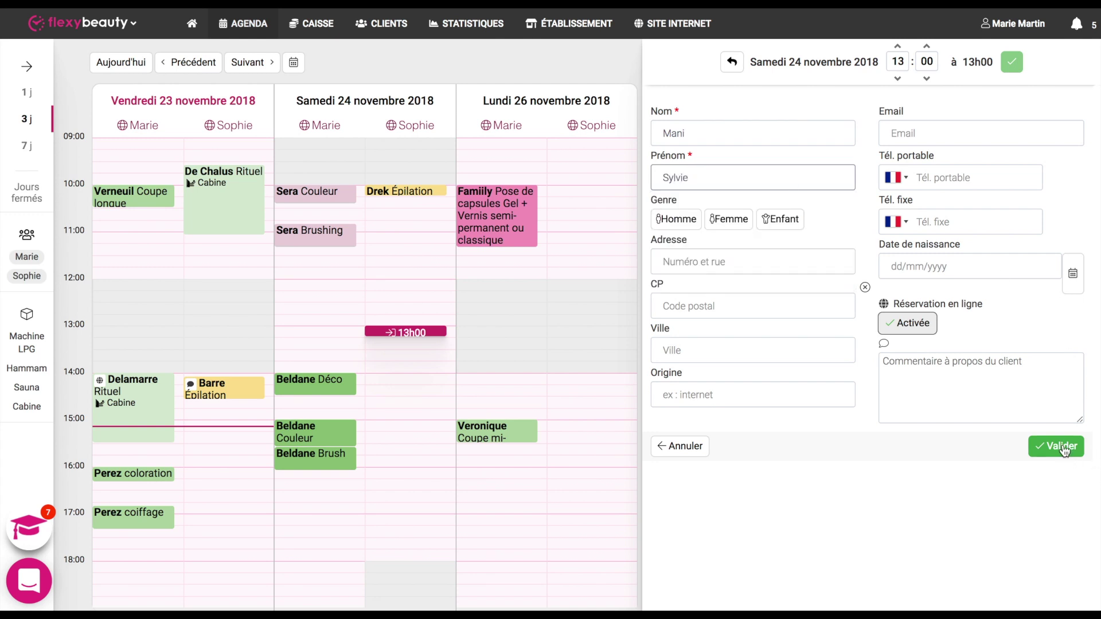
left_click(1062, 448)
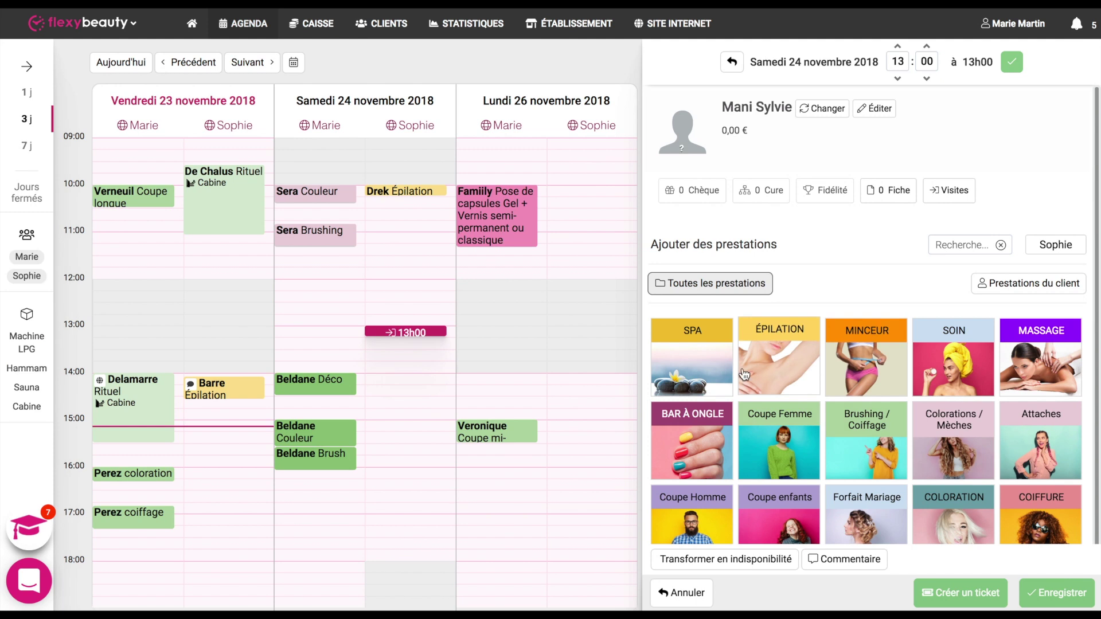
Step: Add the SPA Rituel treatment, 13h00–14h30, and save the booking
left_click(692, 366)
left_click(693, 367)
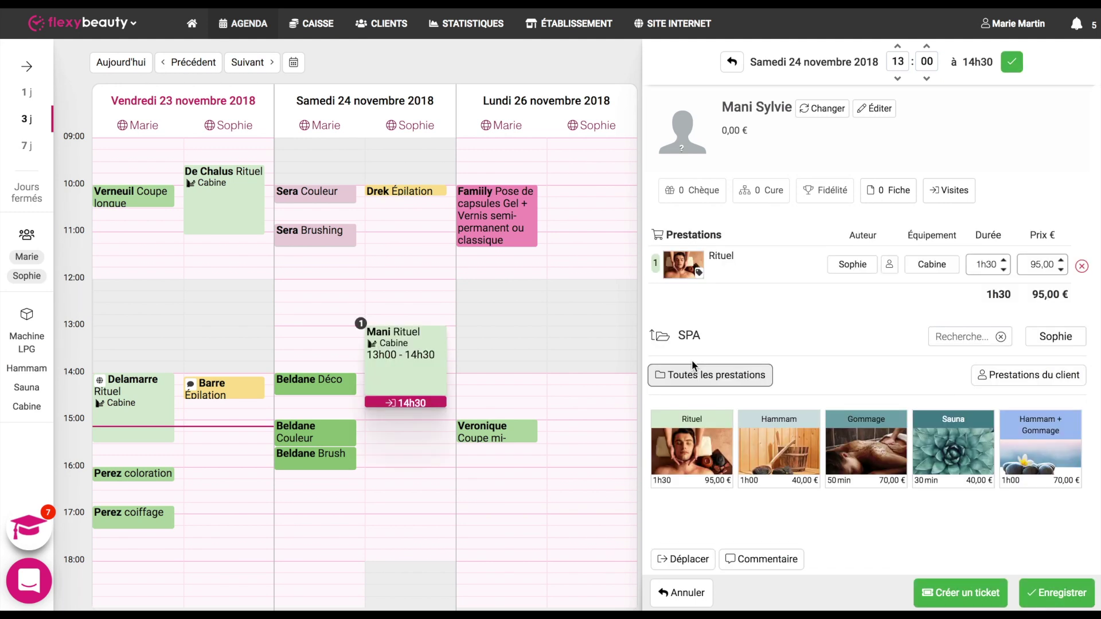
left_click(1049, 601)
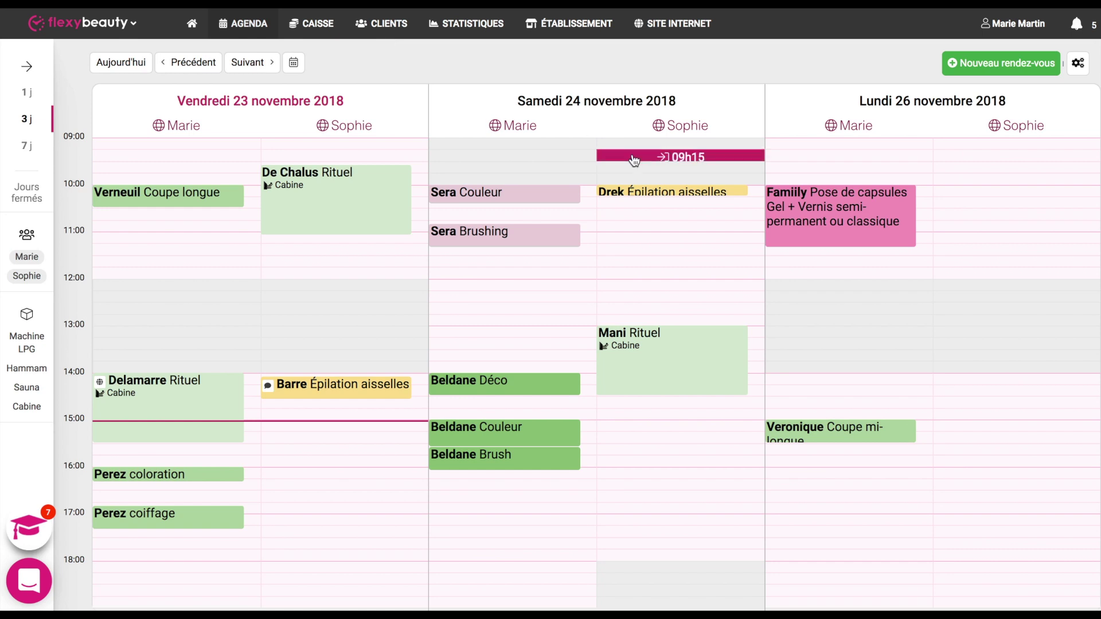
Step: Open the 10h00 Épilation aisselles booking and confirm the client card without changes
mouse_move(658, 196)
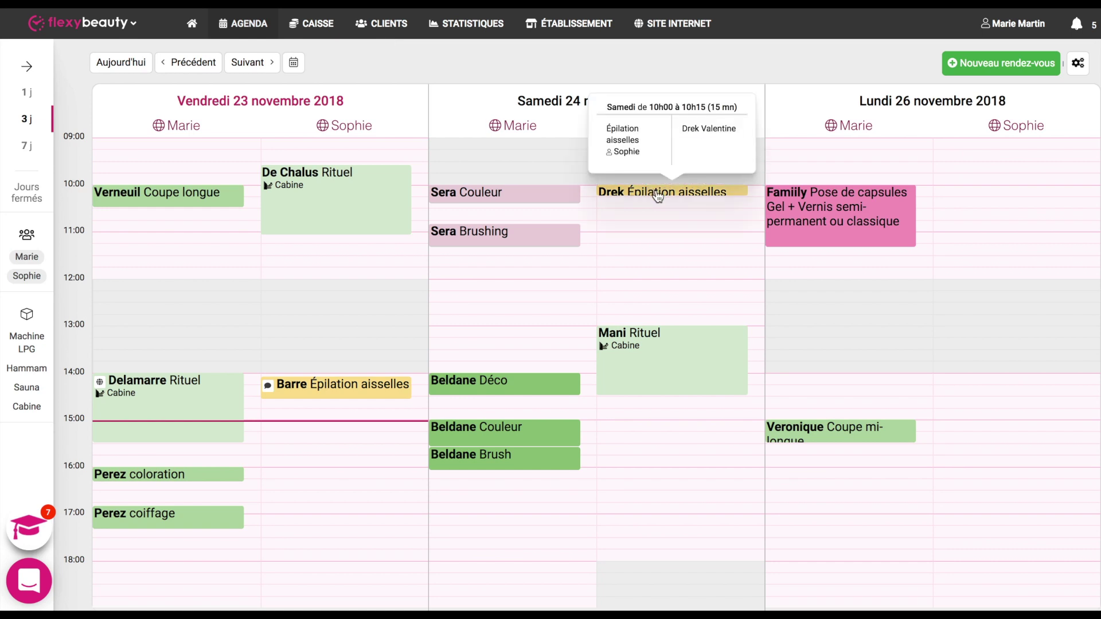
left_click(657, 194)
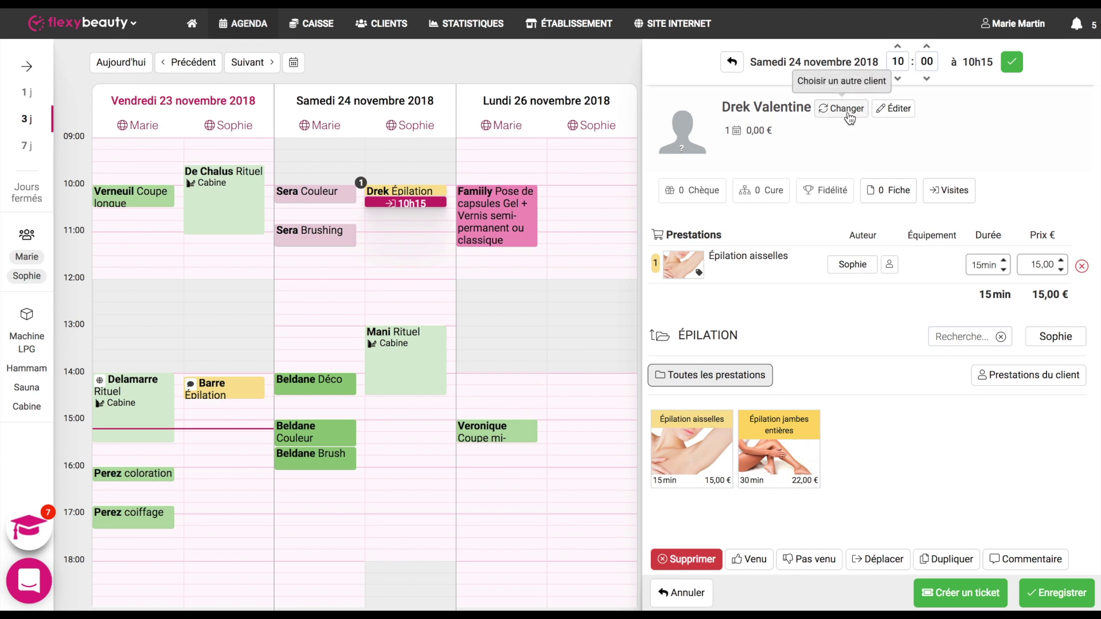
left_click(898, 112)
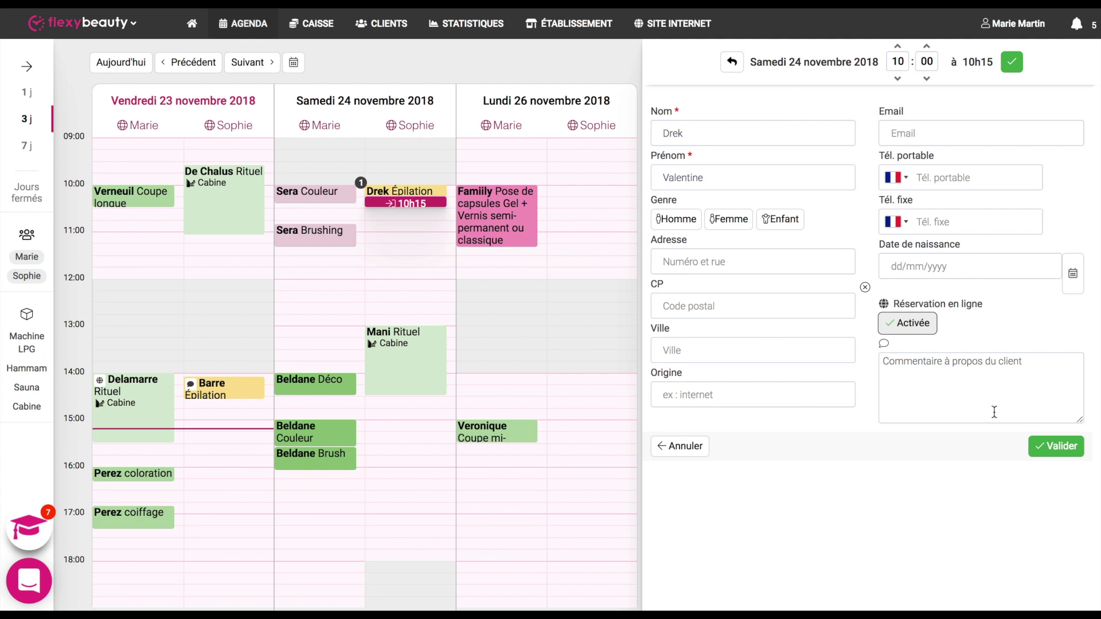
left_click(1055, 450)
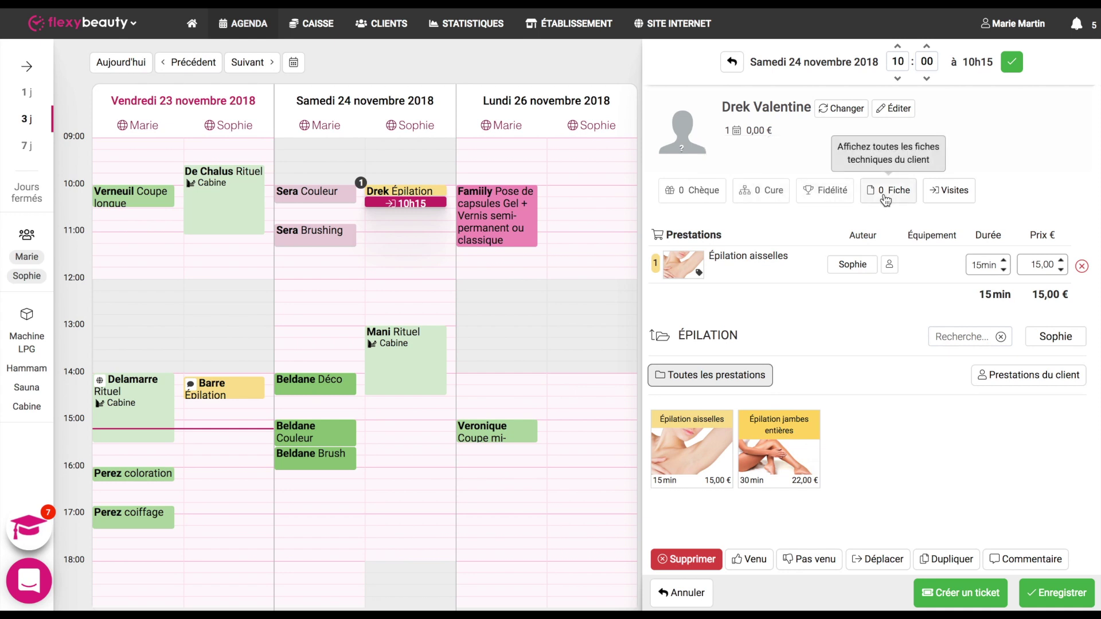
left_click(950, 199)
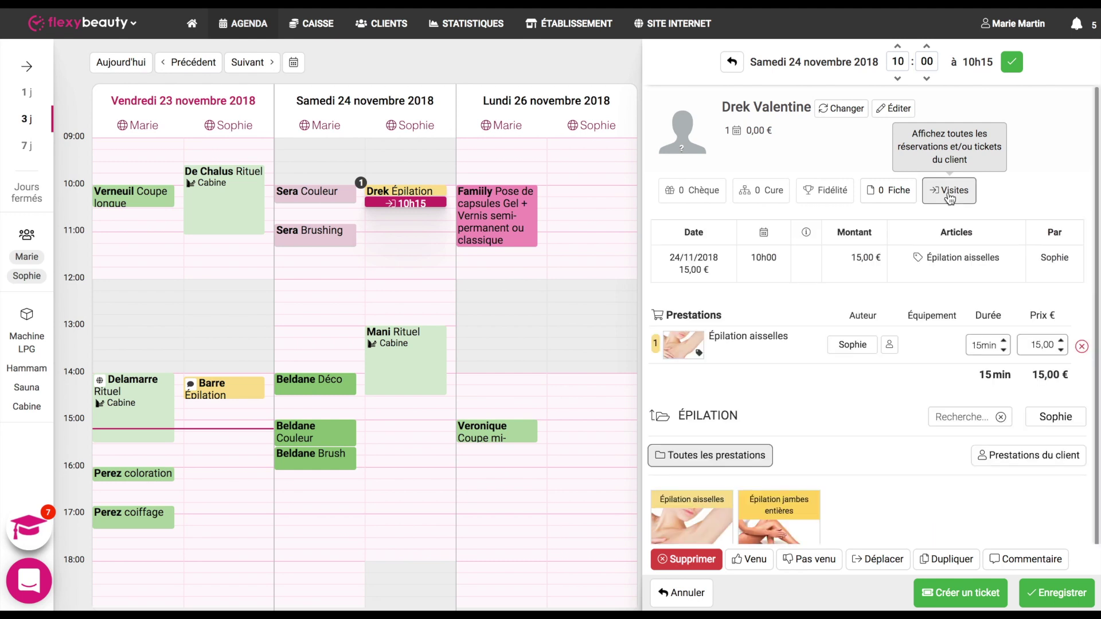
left_click(950, 198)
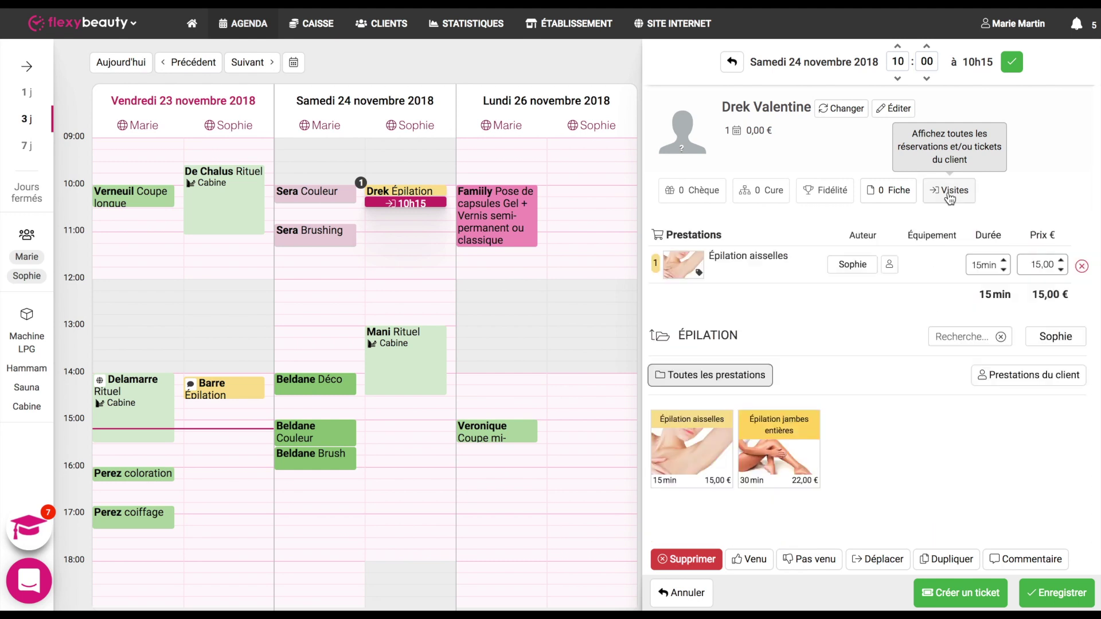
left_click(892, 197)
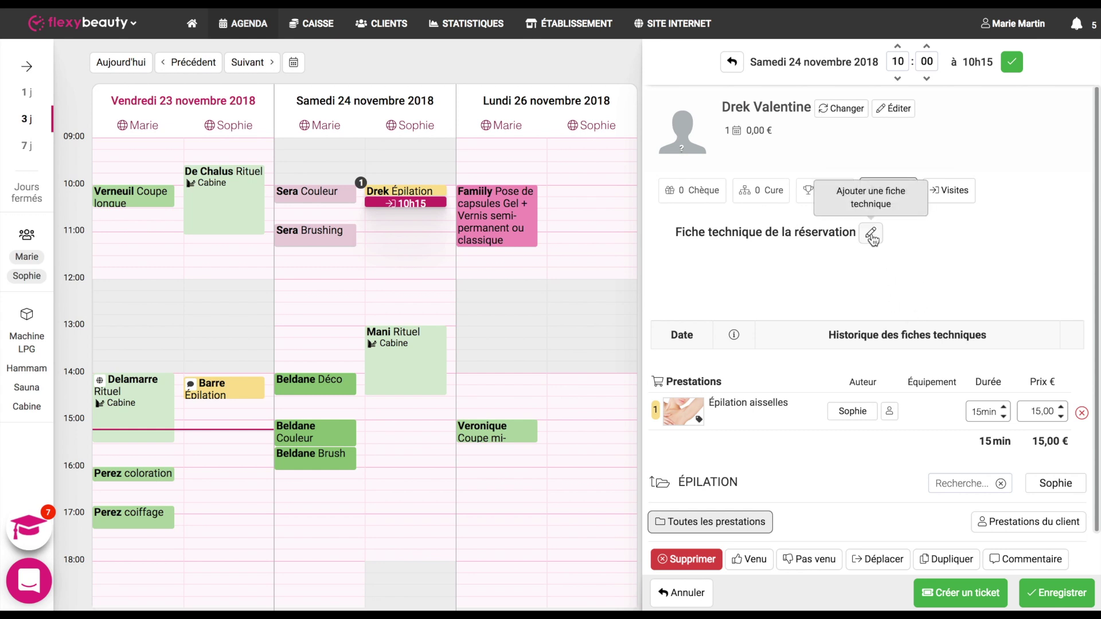
left_click(871, 235)
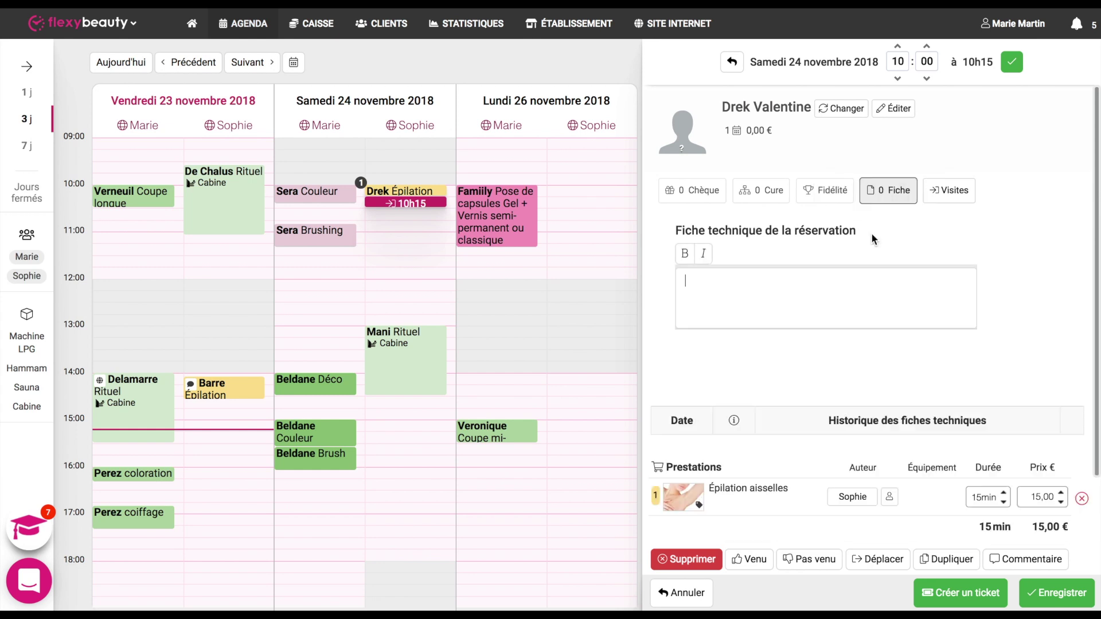
left_click(879, 200)
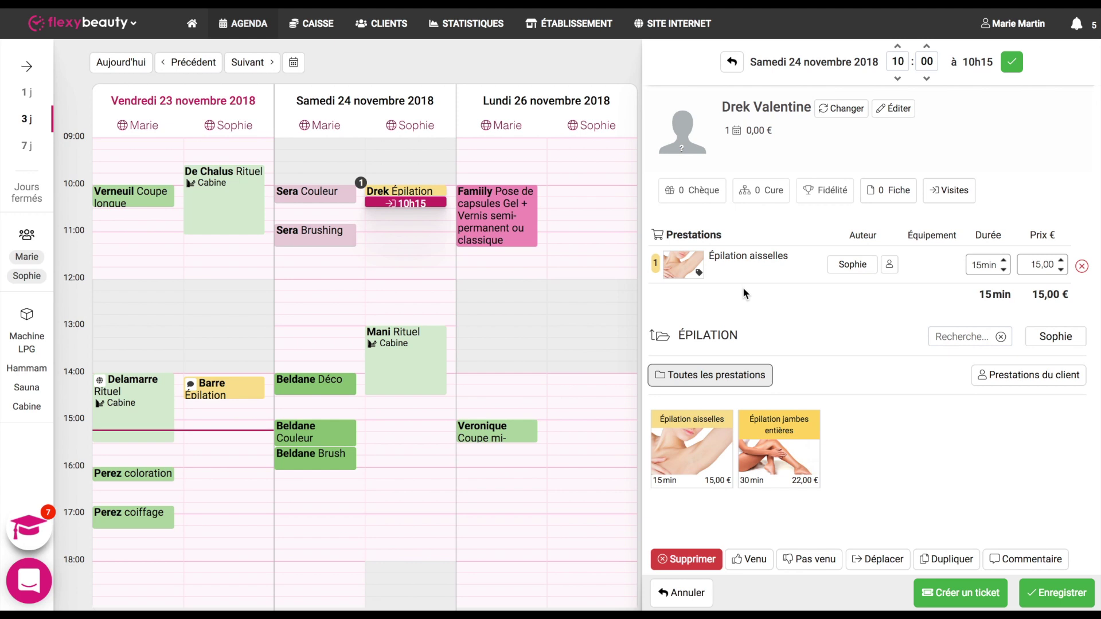
Step: Lengthen the underarm waxing to 20 minutes, ending 10h20, and mark the practitioner as client-requested
left_click(786, 457)
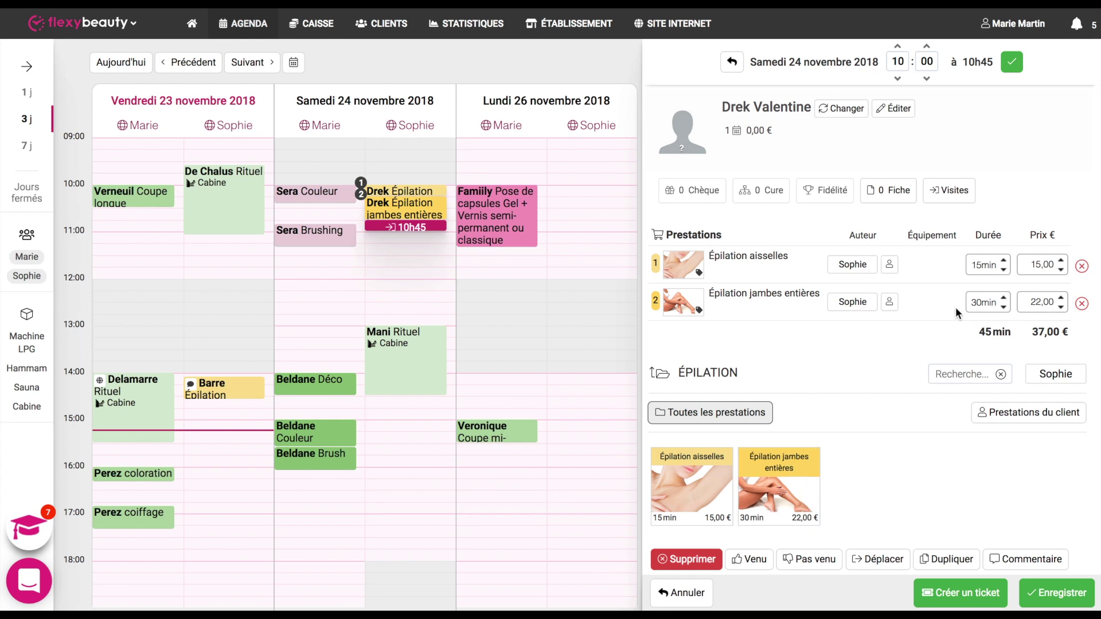
left_click(1081, 304)
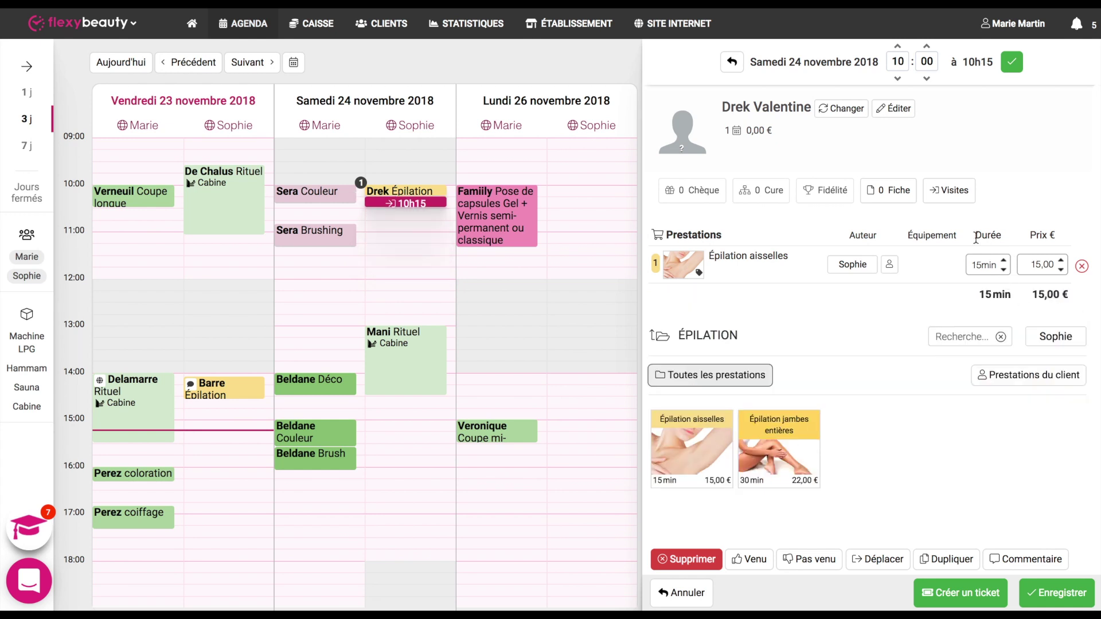
left_click(1004, 262)
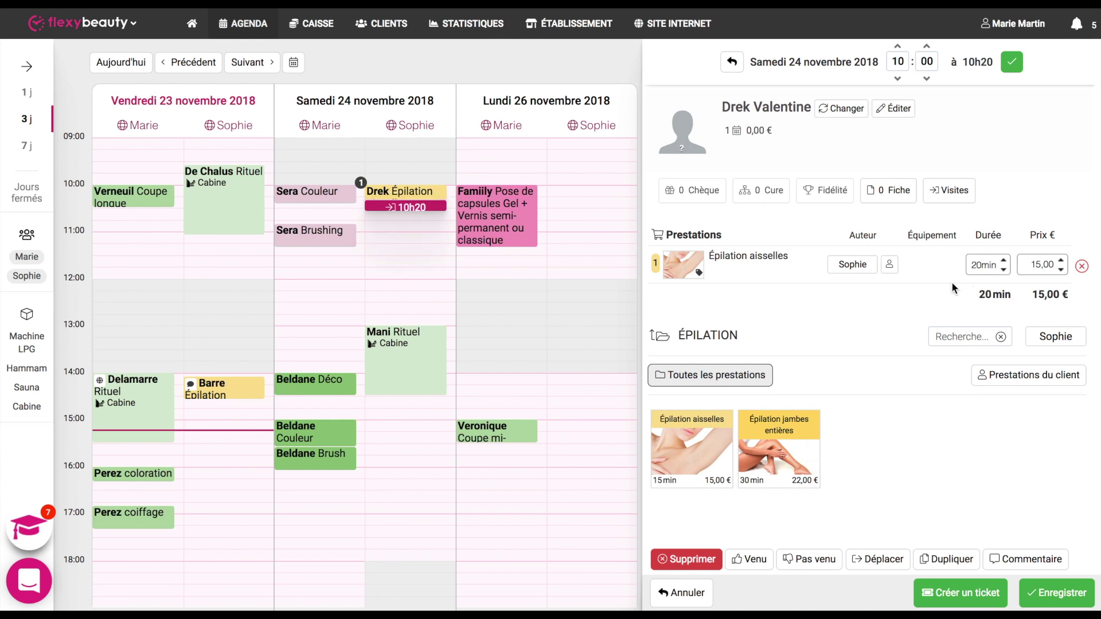
left_click(890, 265)
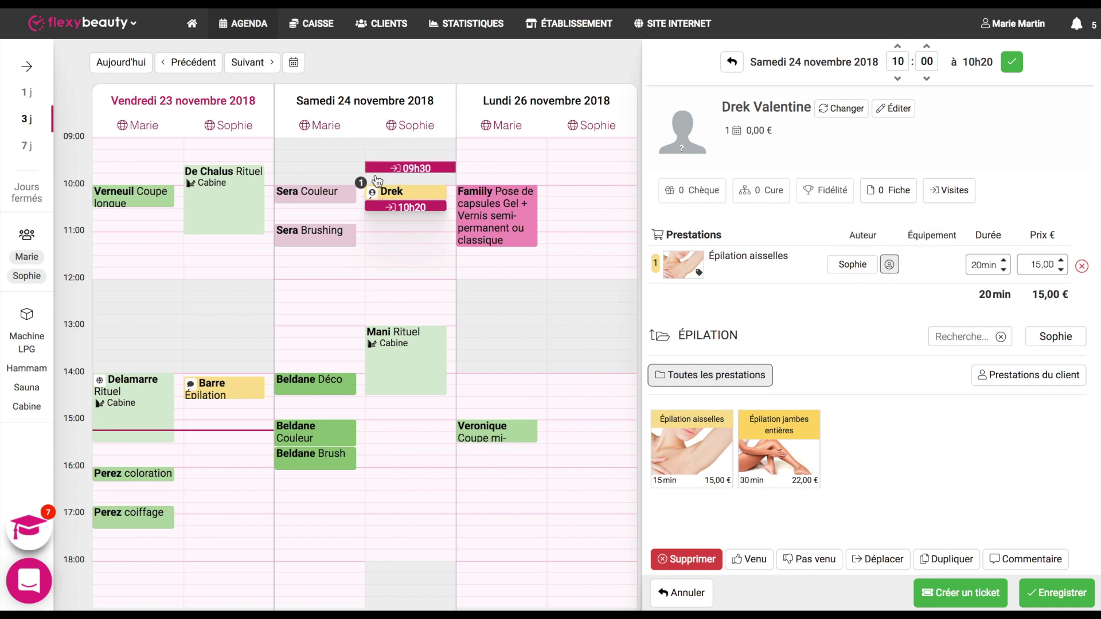
mouse_move(373, 189)
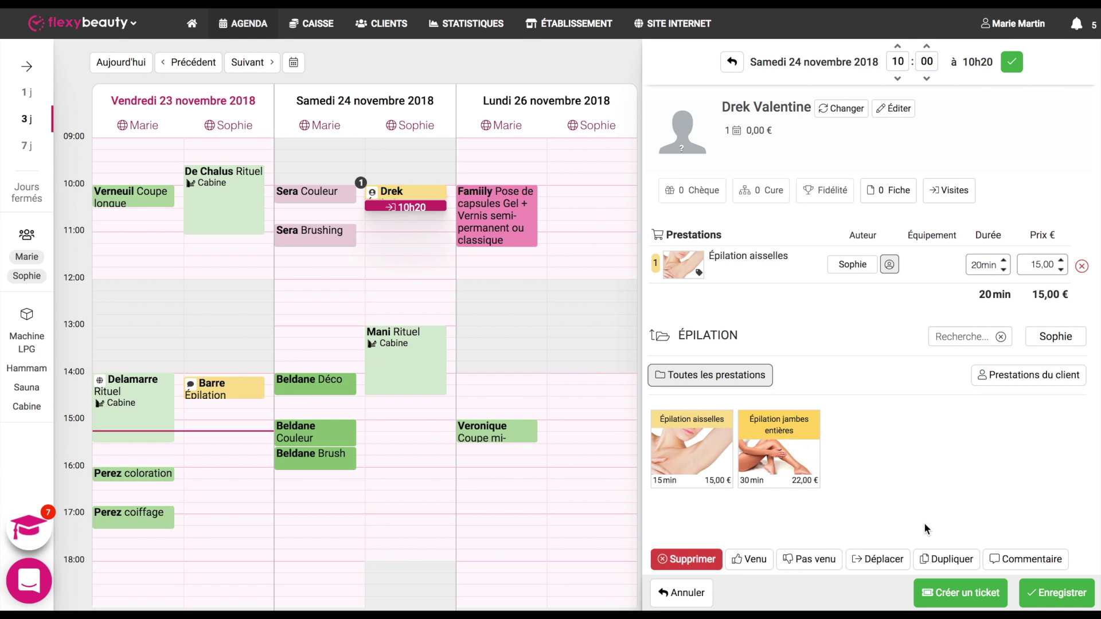
Step: Add the comment 'Proposer un café' to the 10h00 waxing appointment
left_click(1010, 560)
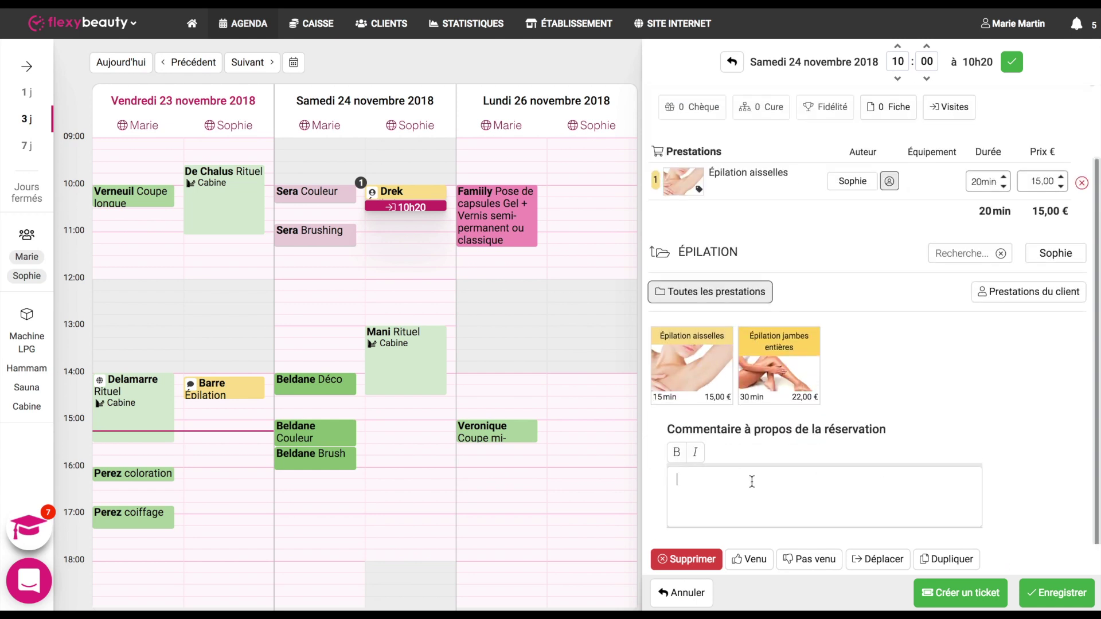
type("Proposer un café")
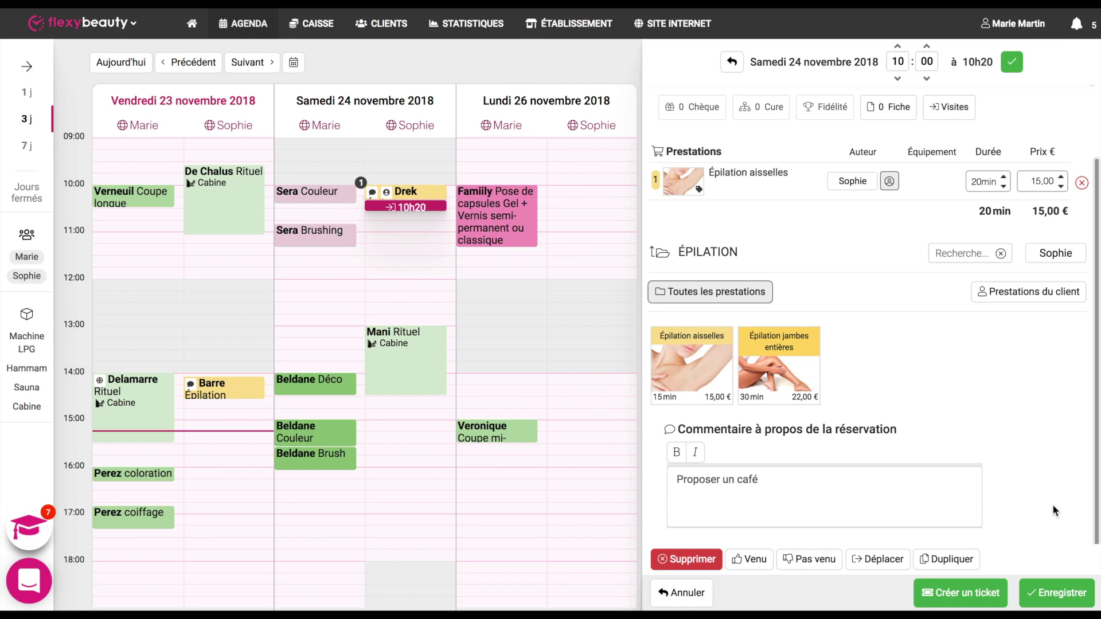
Step: Move the waxing appointment via Monday 09:15, stretch it to 50 minutes, and drop it on Saturday 10h05–10h55
left_click(882, 561)
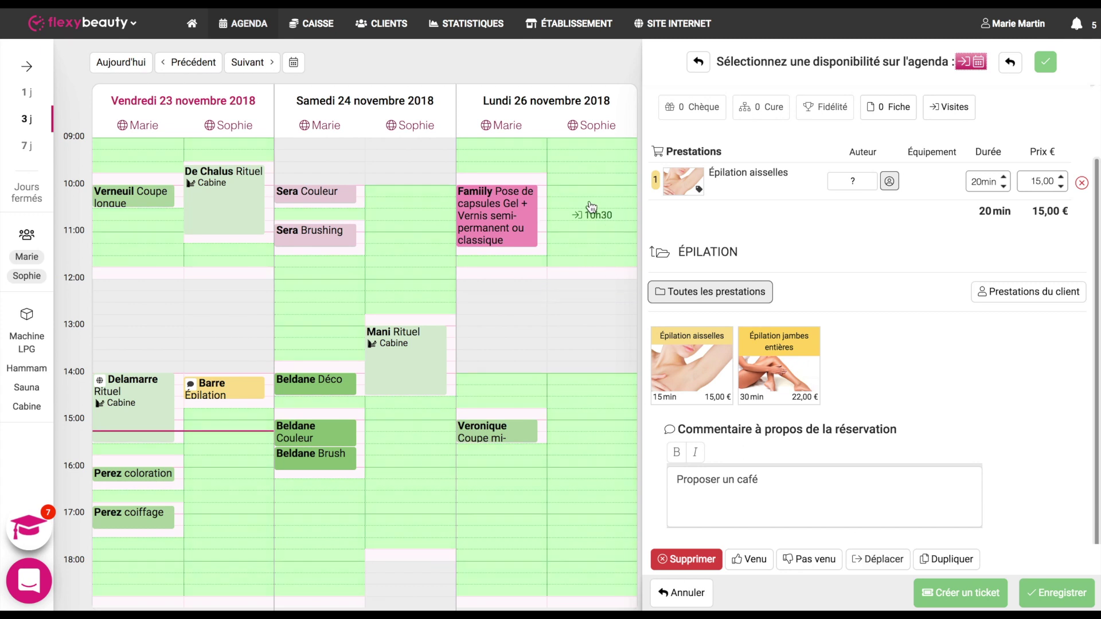
left_click(588, 164)
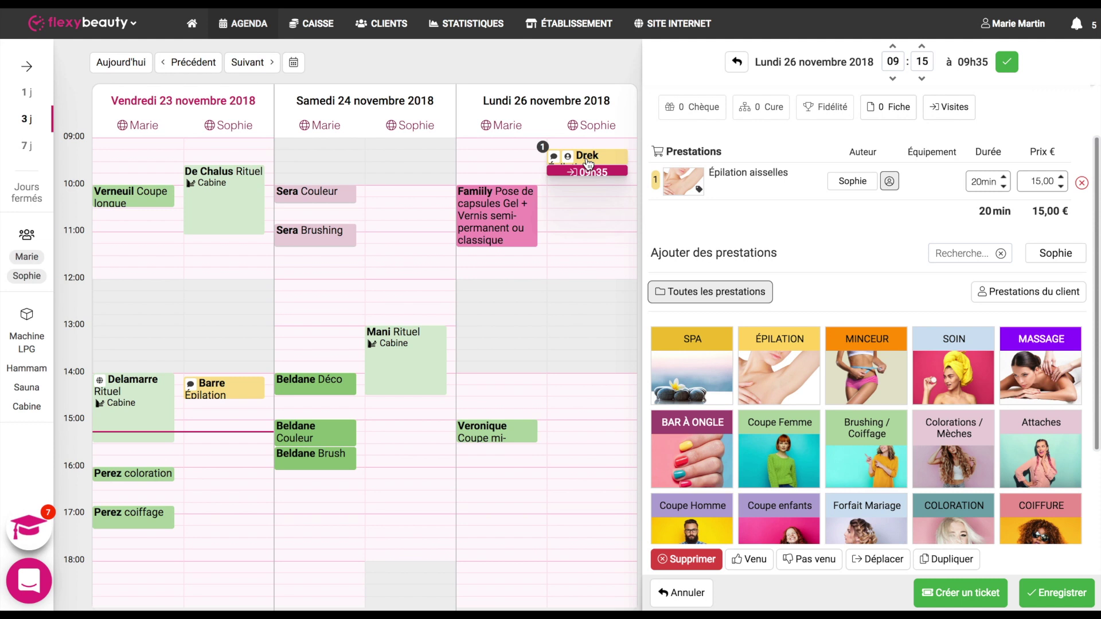
left_click(1058, 593)
left_click_drag(1058, 602, 1017, 185)
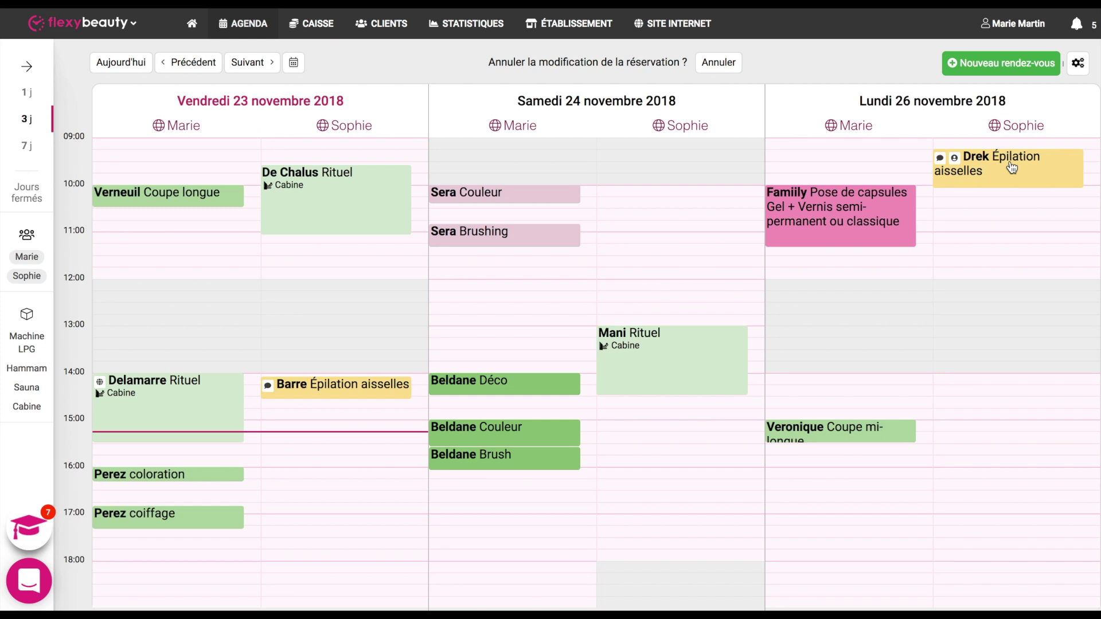
left_click_drag(1011, 167, 679, 205)
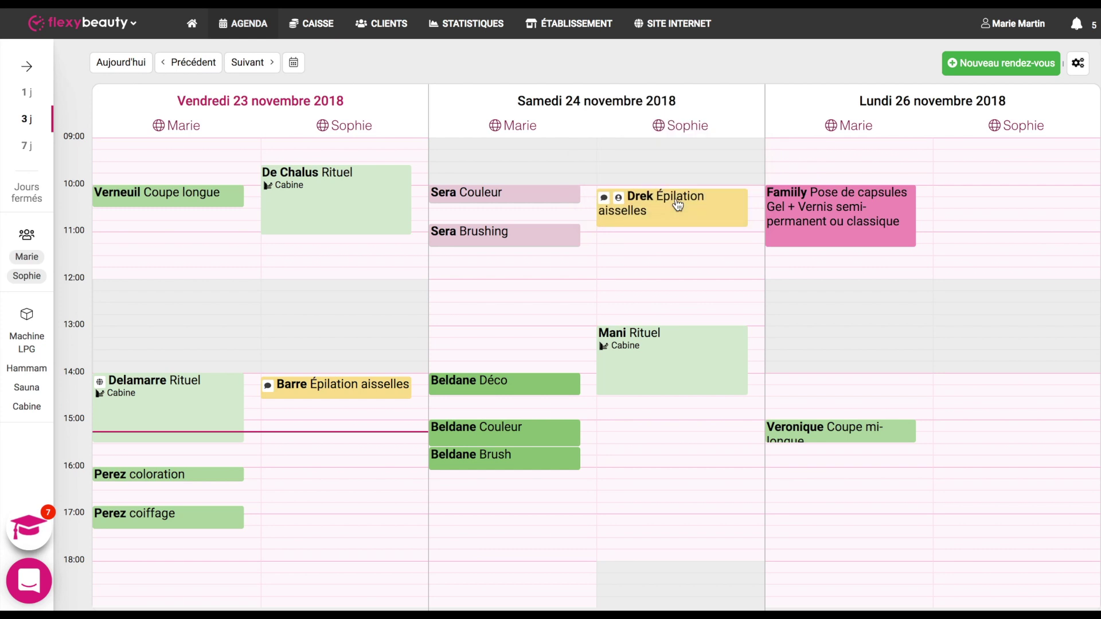
Step: Duplicate the Saturday waxing appointment to Monday 26 November, 15h00–15h50, and save the copy
left_click(675, 198)
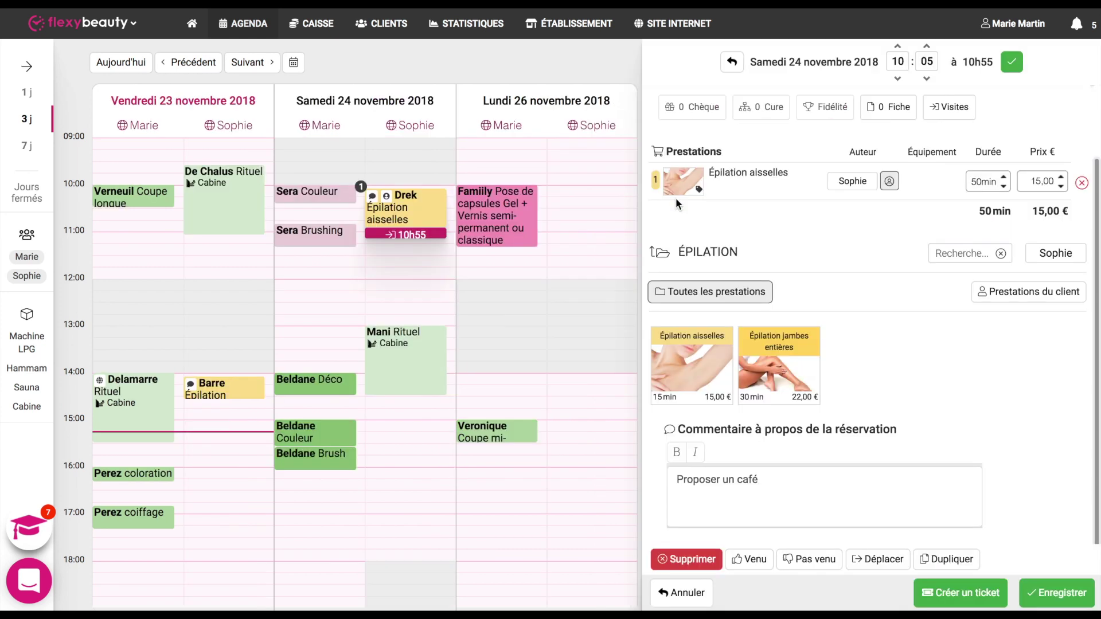
left_click(933, 562)
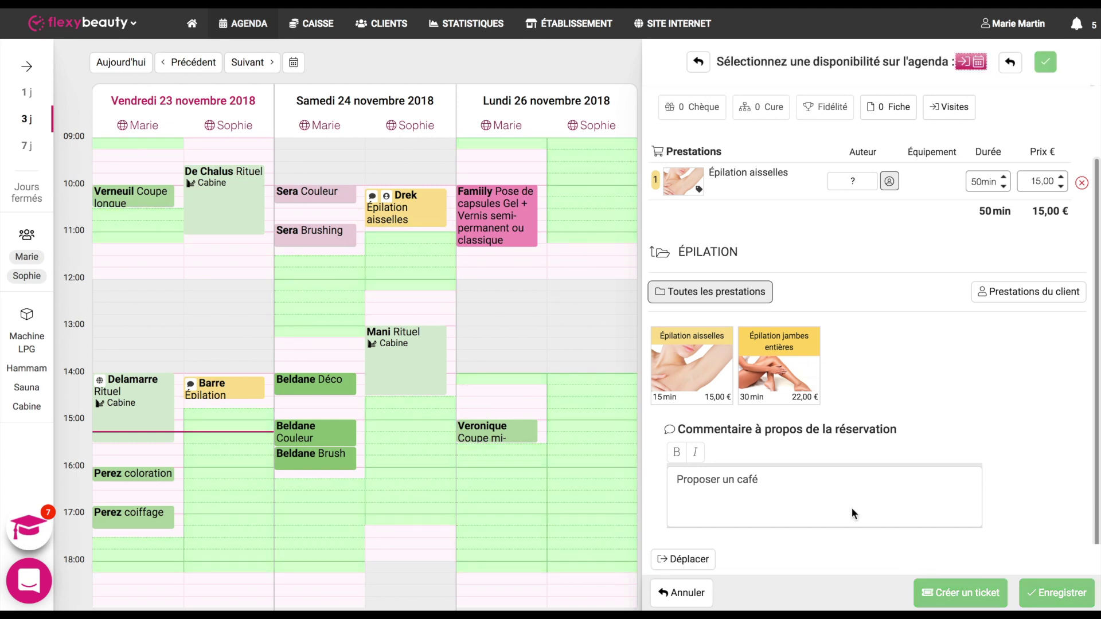
left_click(596, 432)
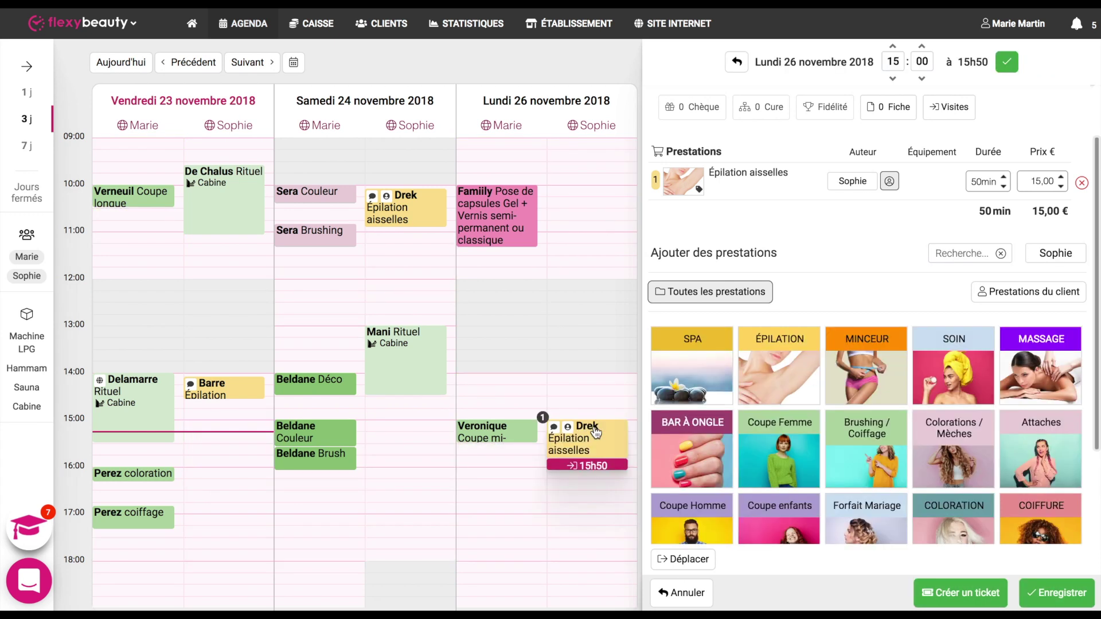
left_click(1061, 593)
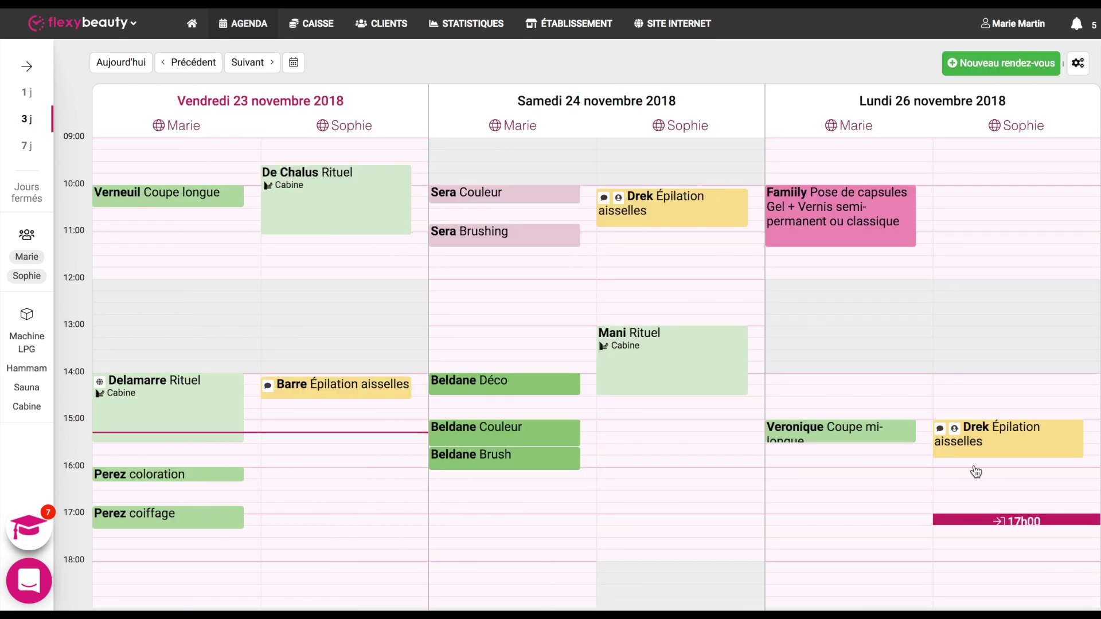
Step: Mark the Saturday 10h05 waxing appointment Venu, then Pas venu, then clear the attendance status
left_click(731, 204)
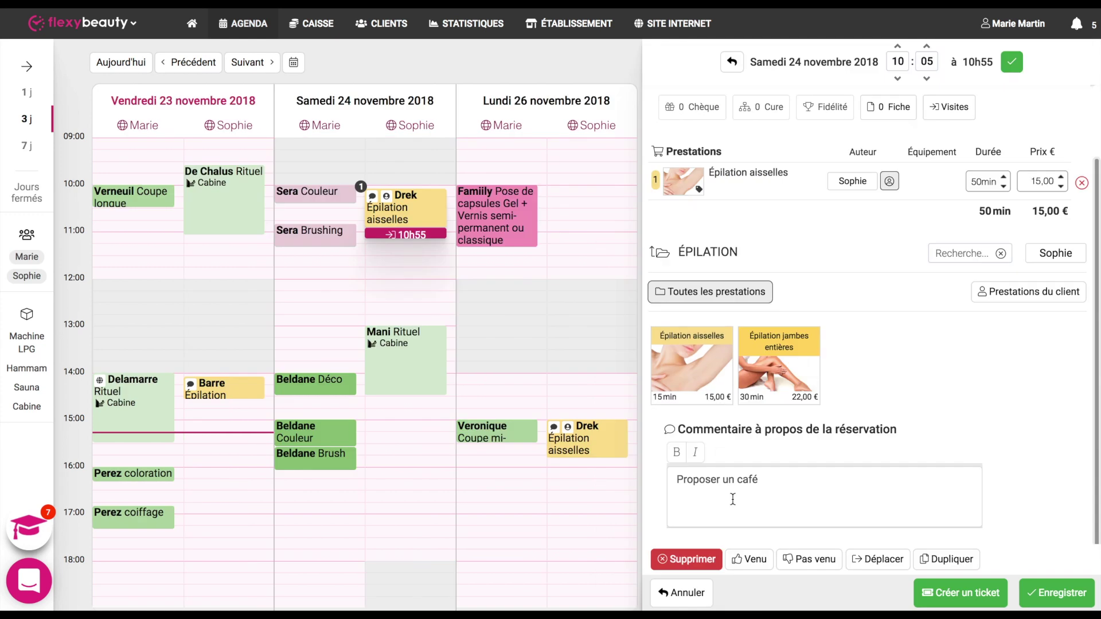
left_click(750, 559)
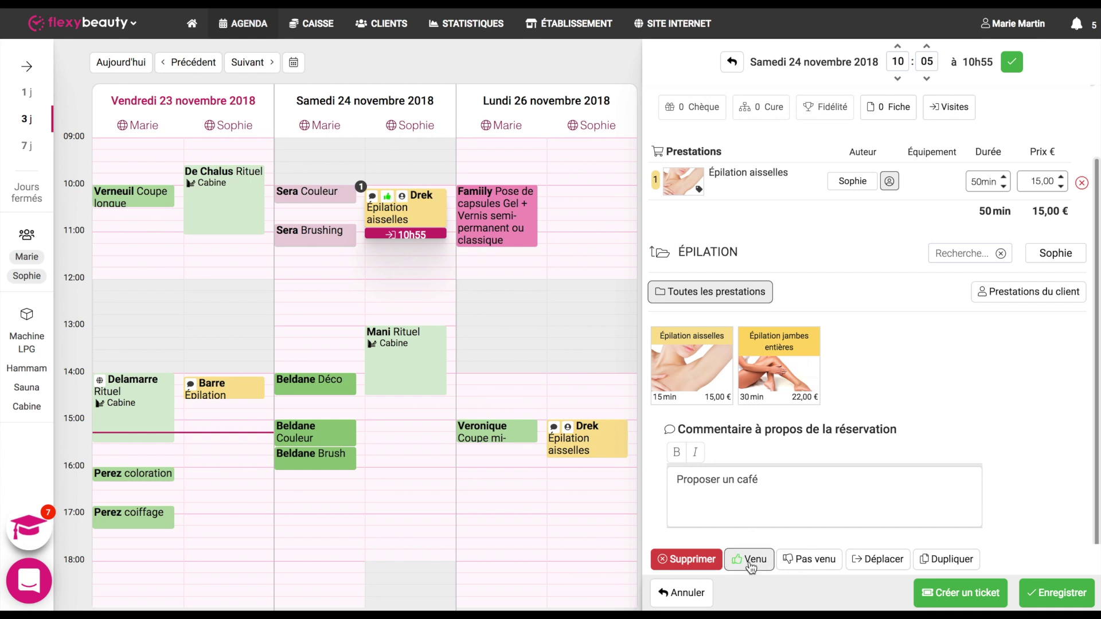
mouse_move(384, 205)
left_click(810, 565)
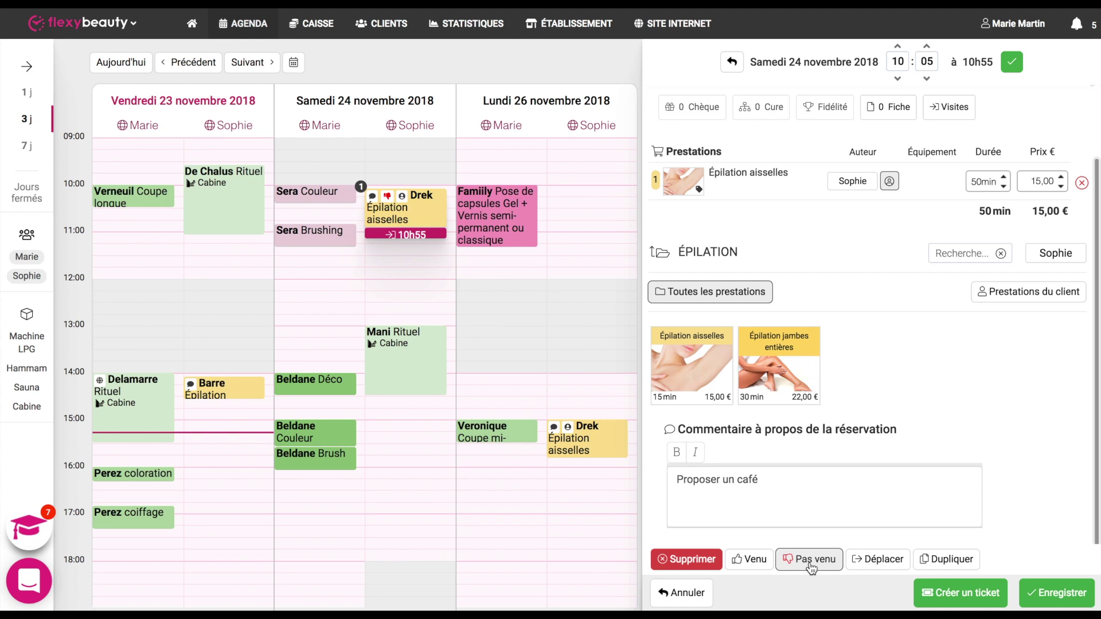
left_click(811, 566)
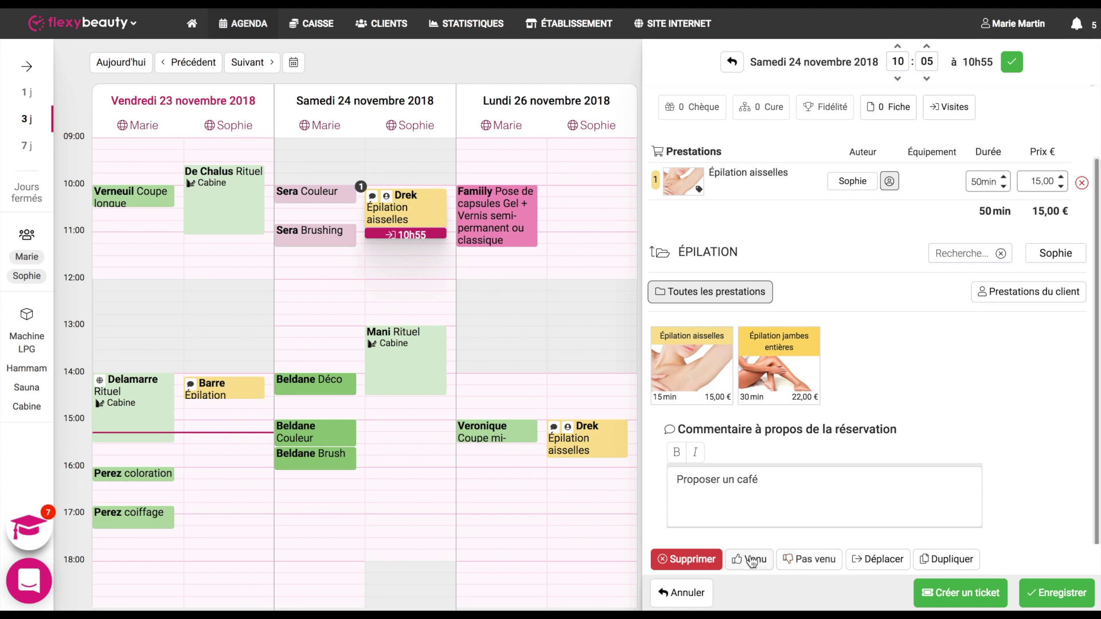
Step: Delete the Saturday 10h05 waxing reservation, confirm, then undo the deletion with Annuler
left_click(692, 562)
left_click(781, 370)
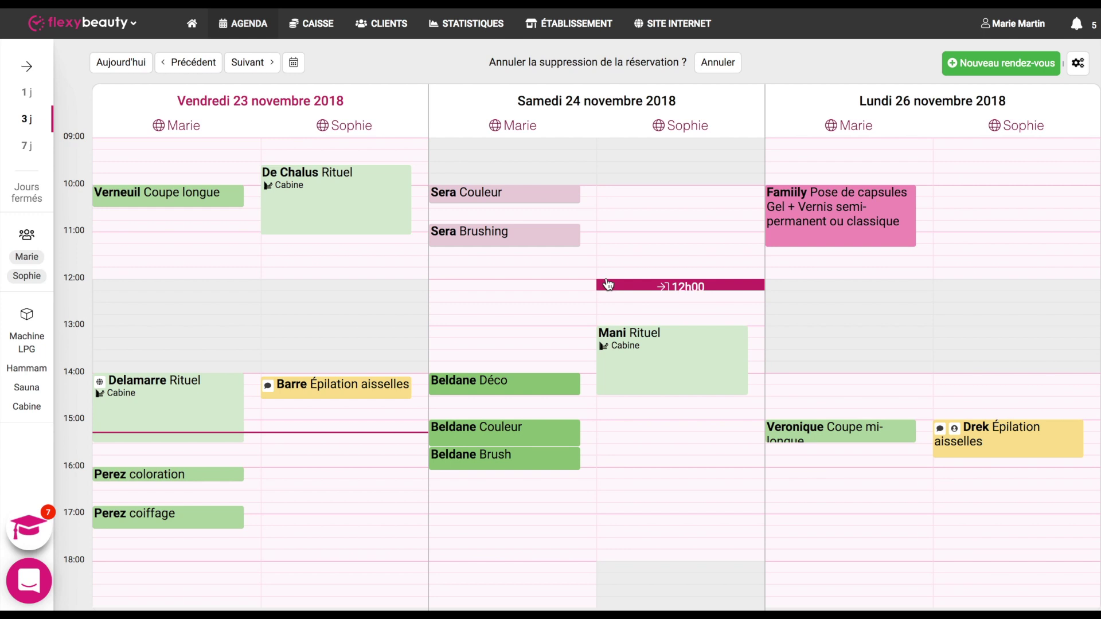
left_click(719, 65)
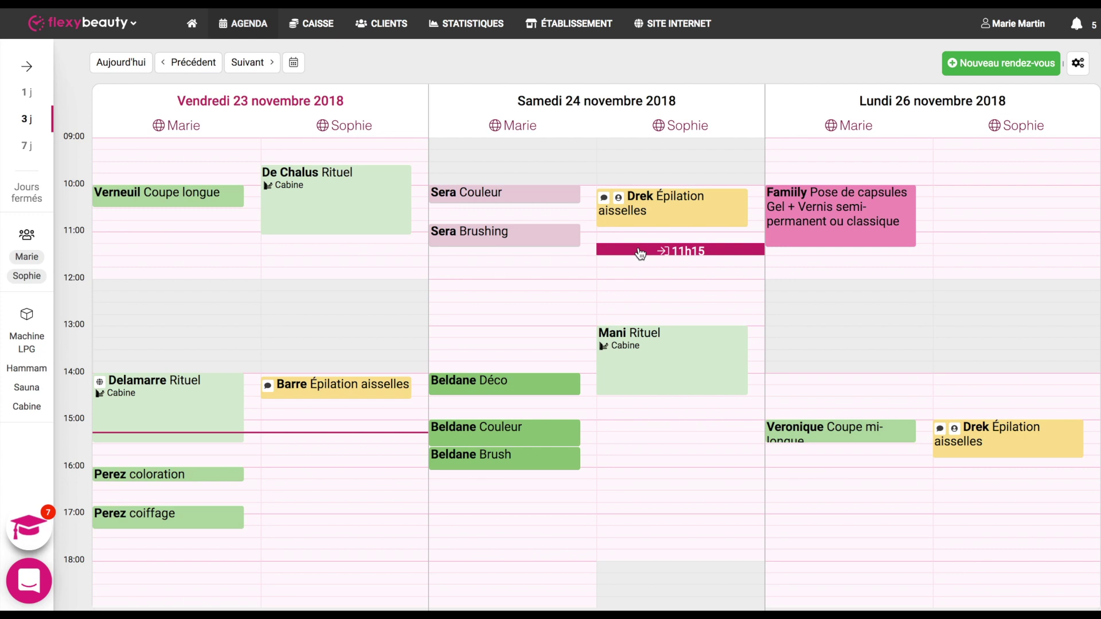
Step: Start a new appointment with Soin Peeling Resurfaçant and Soin Intensif Hydratant Hydra3Ha from the SOIN category
left_click(1006, 68)
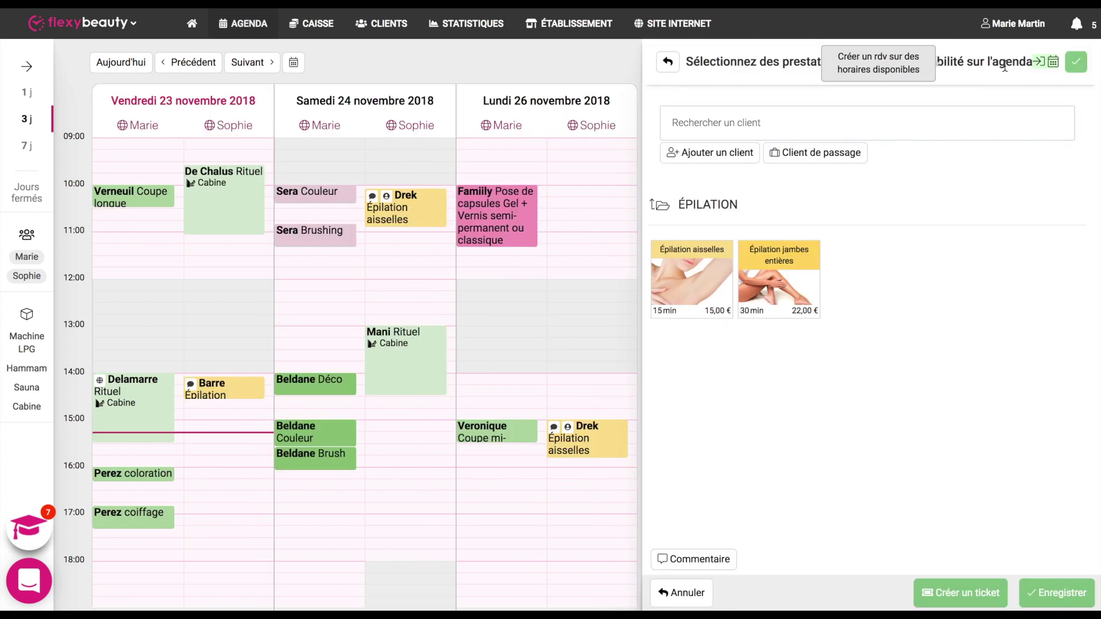
left_click(659, 205)
left_click(966, 314)
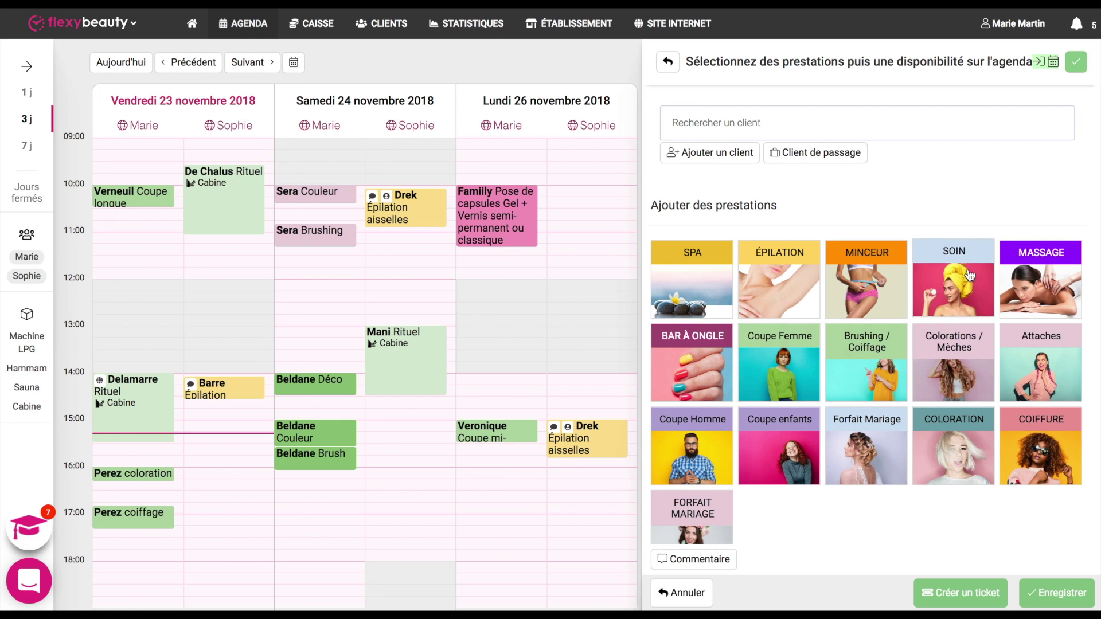
left_click(697, 278)
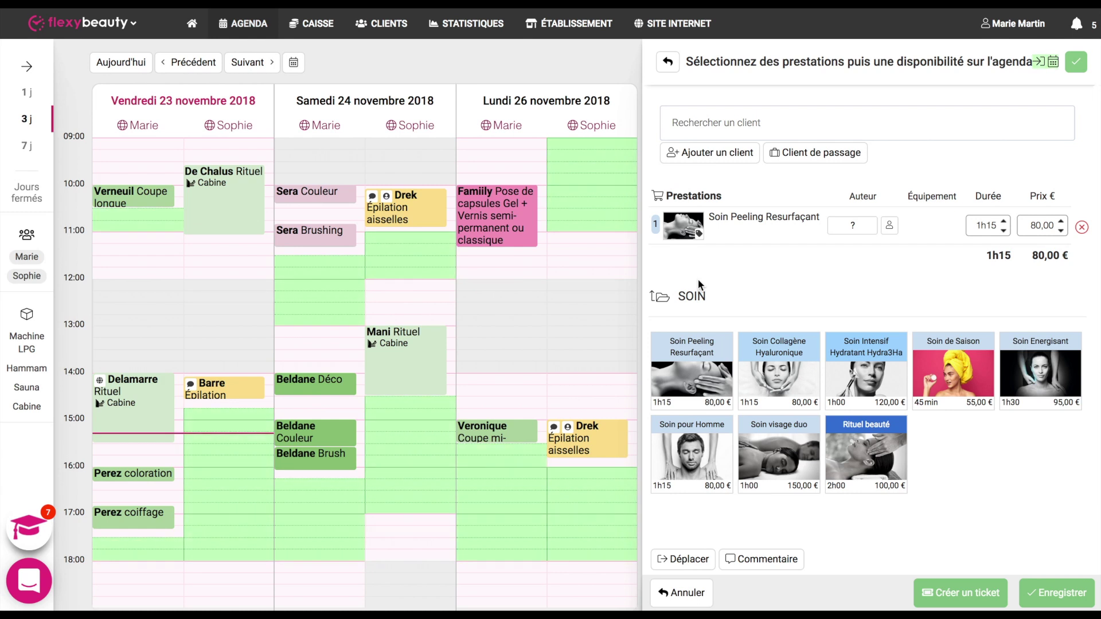
left_click(863, 357)
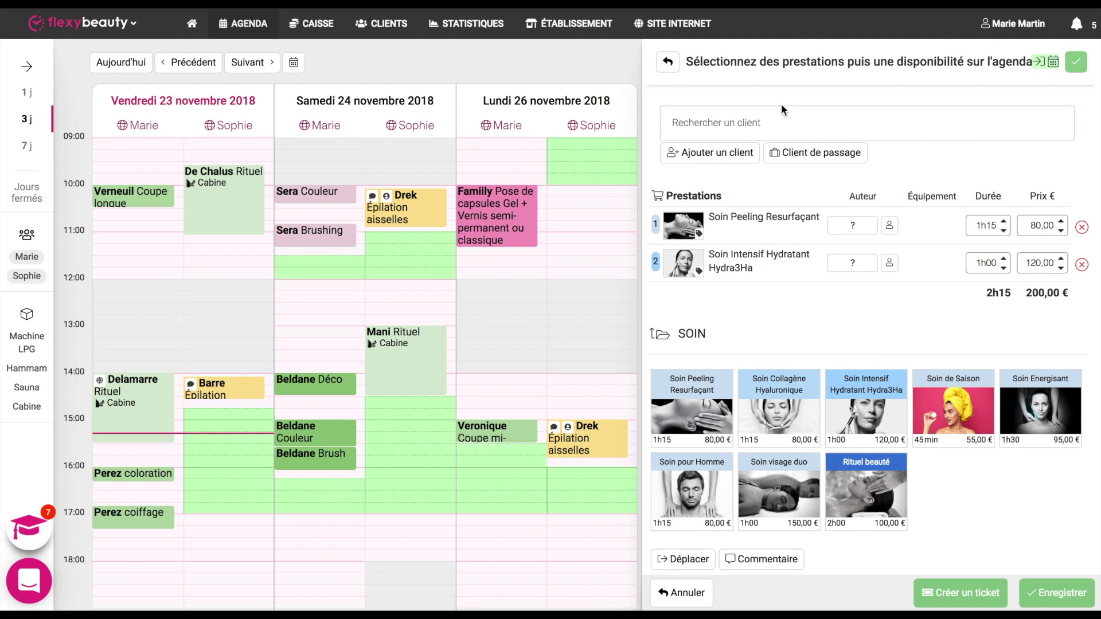
Step: Assign the existing client, place the booking Saturday 15h00–17h15, and save it
left_click(746, 117)
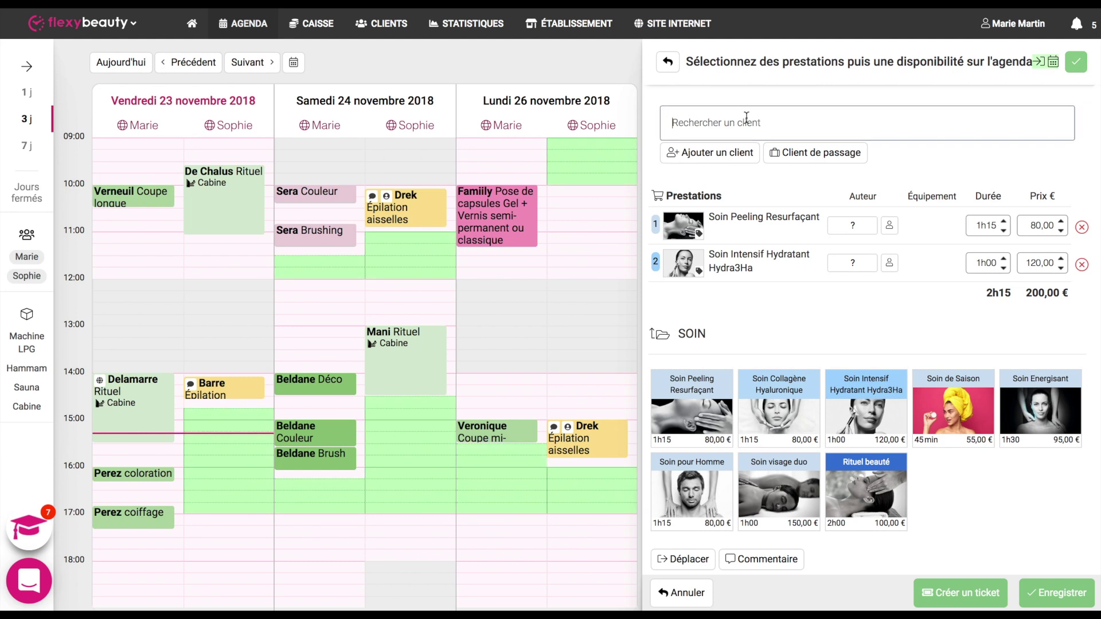
type("De")
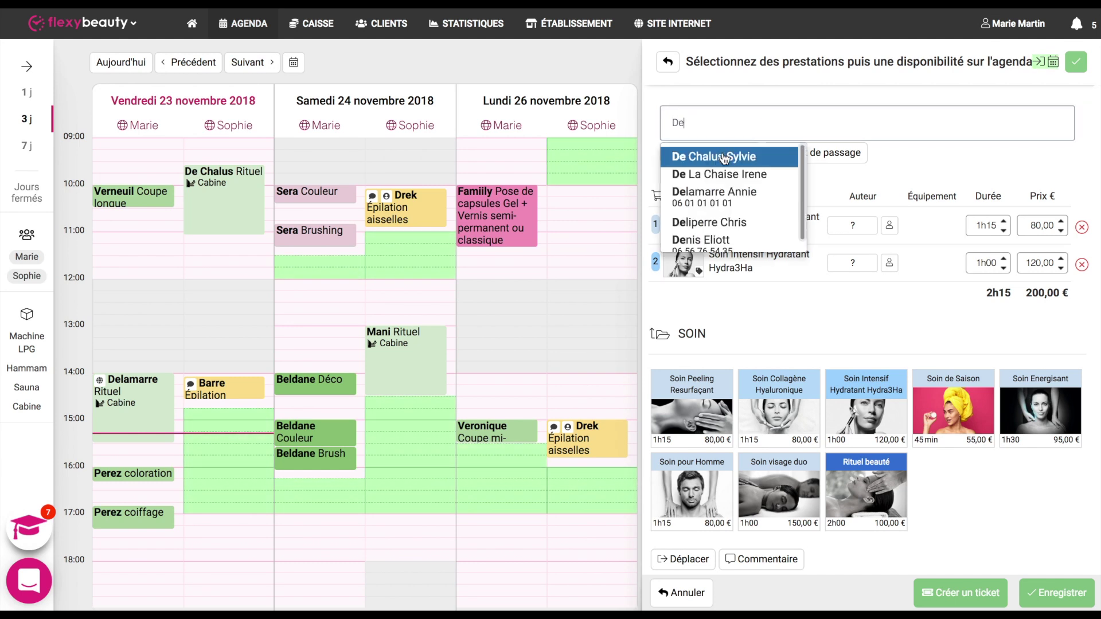
left_click(722, 154)
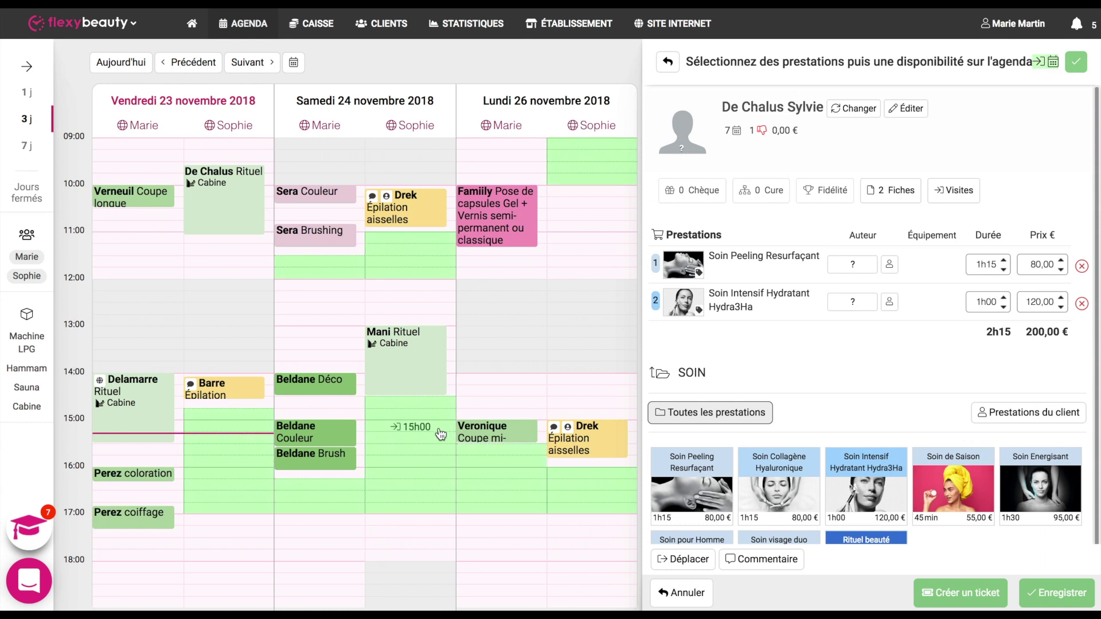
left_click(406, 438)
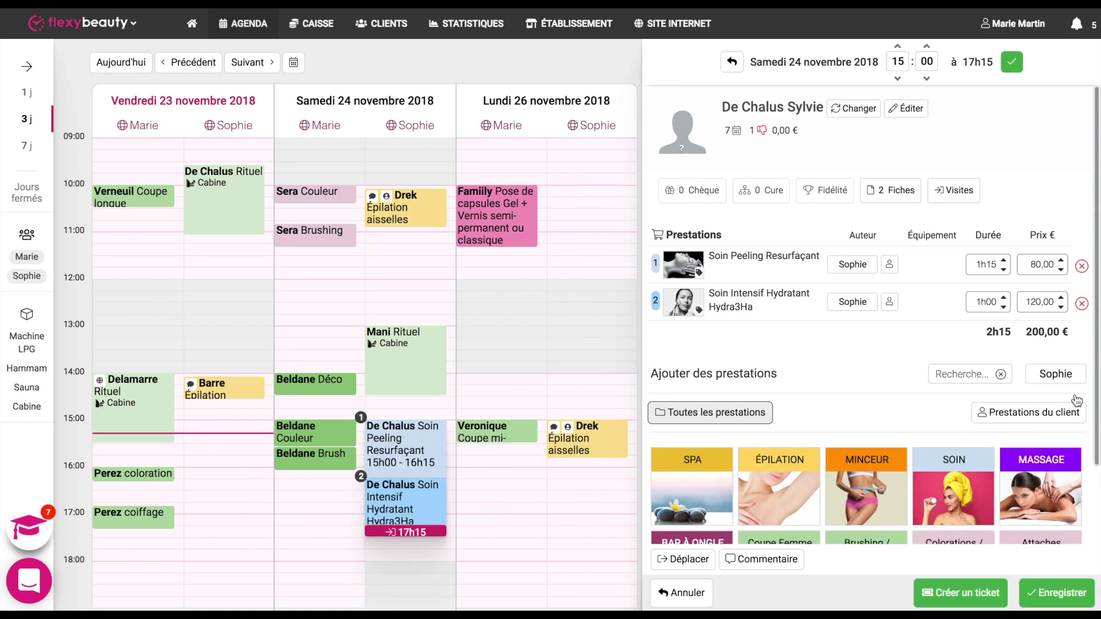
left_click(1039, 600)
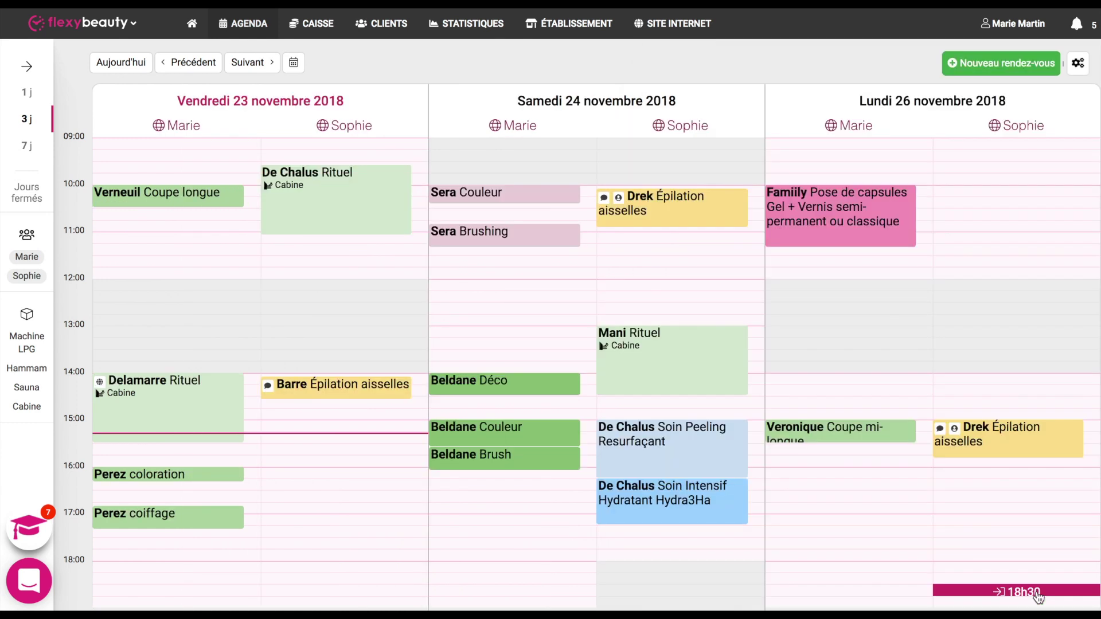